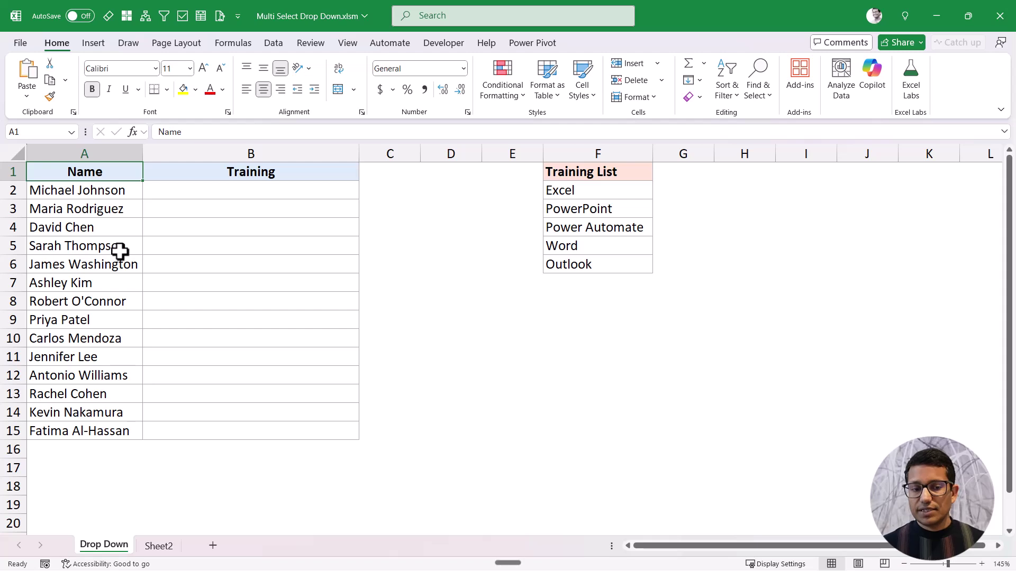
# Add Excel and PowerPoint to B2 from its Training drop-down list.
pyautogui.click(201, 191)
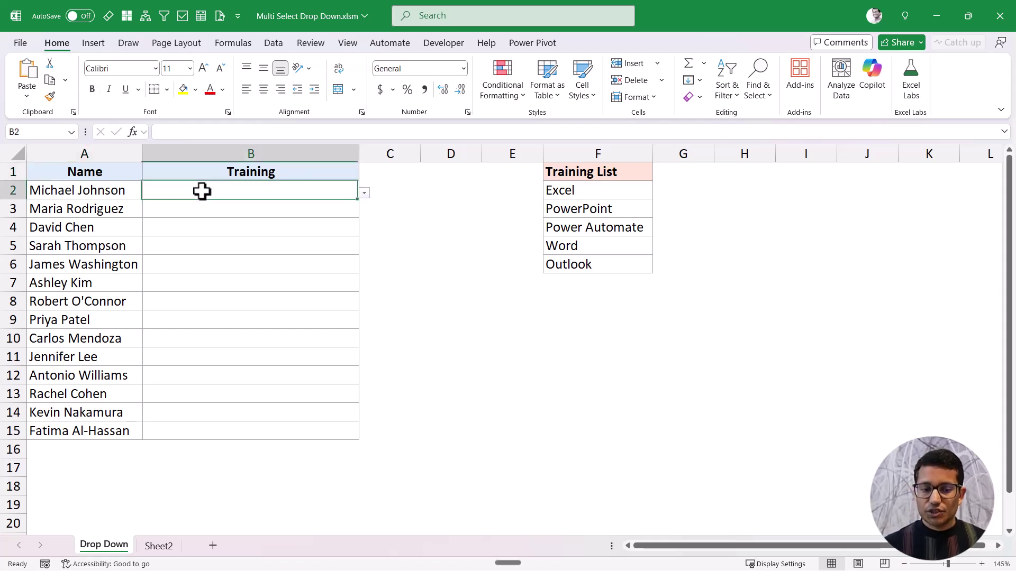
pyautogui.click(365, 194)
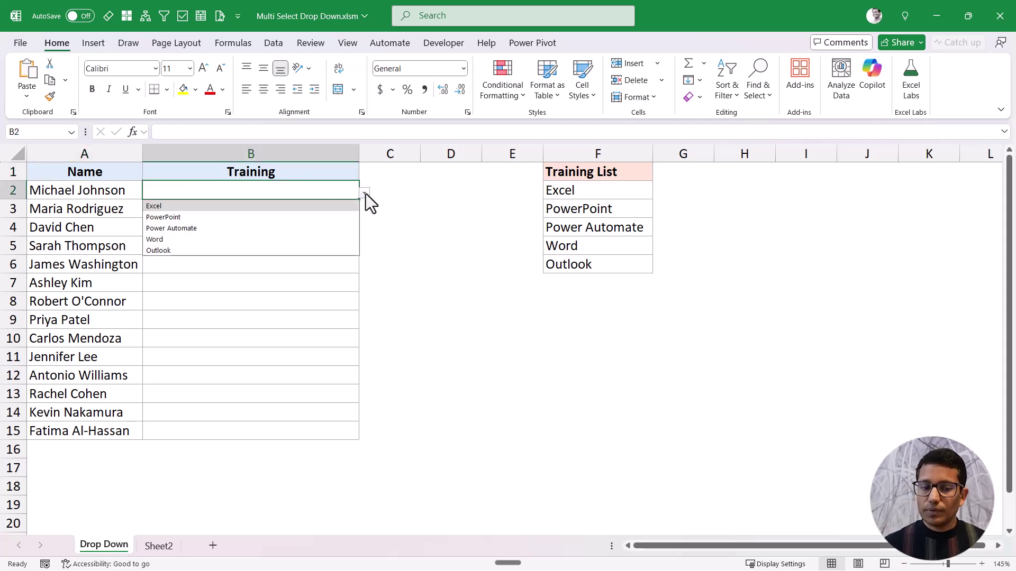
pyautogui.click(329, 210)
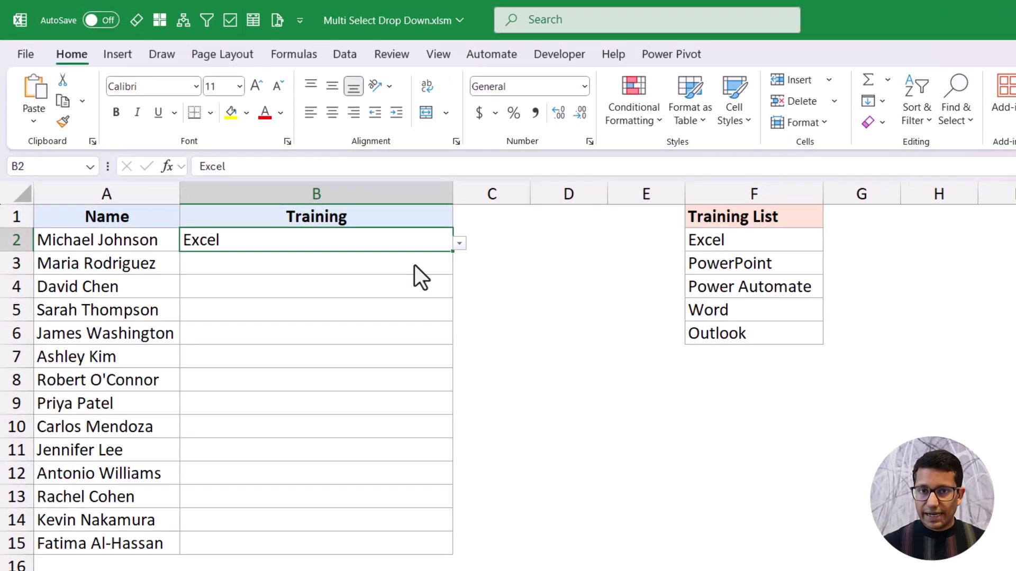
pyautogui.click(459, 247)
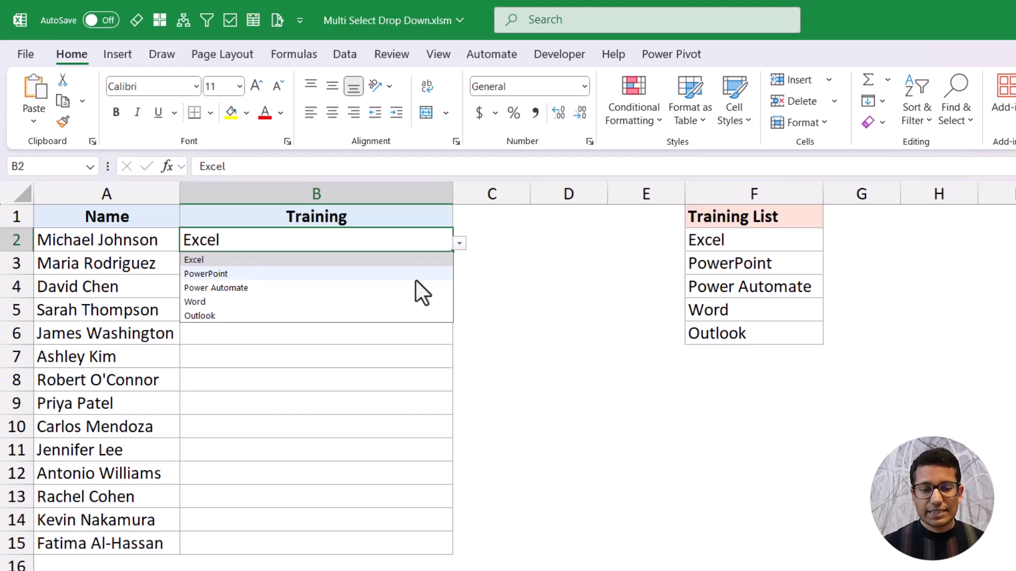
pyautogui.click(412, 275)
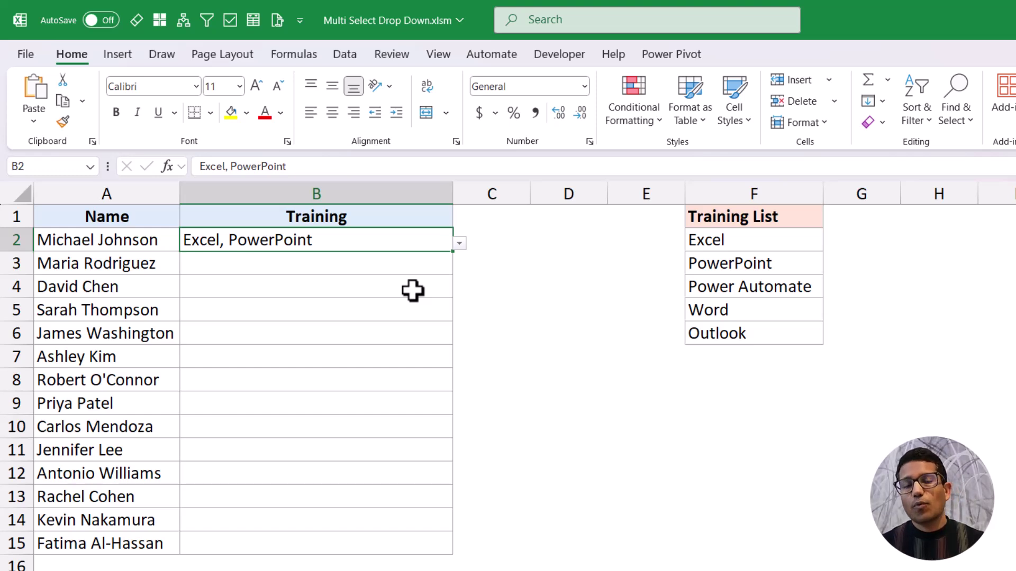
# Append Word and Outlook to B2, then reopen the list to remove a choice.
pyautogui.click(459, 243)
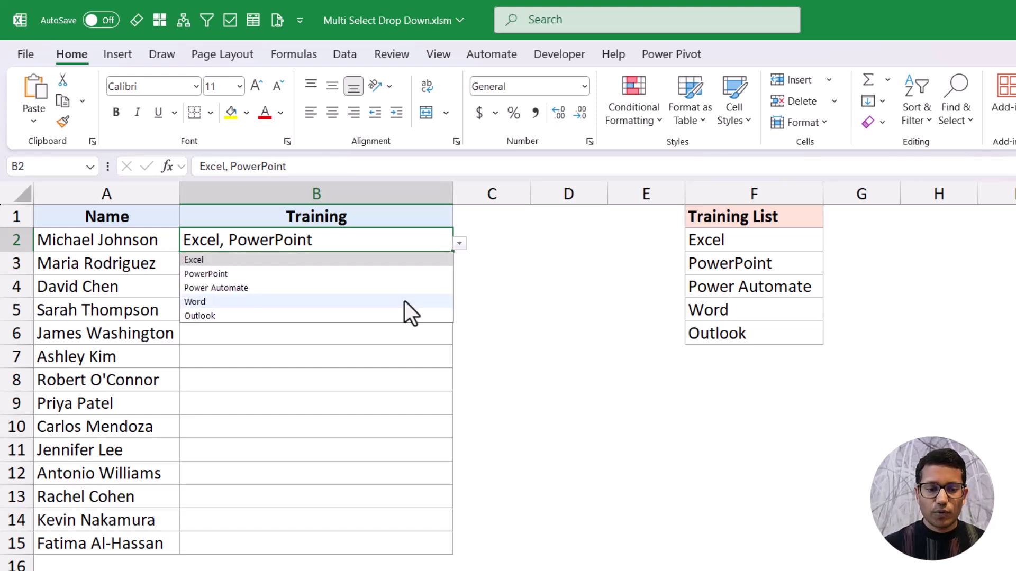
pyautogui.click(404, 300)
pyautogui.click(460, 244)
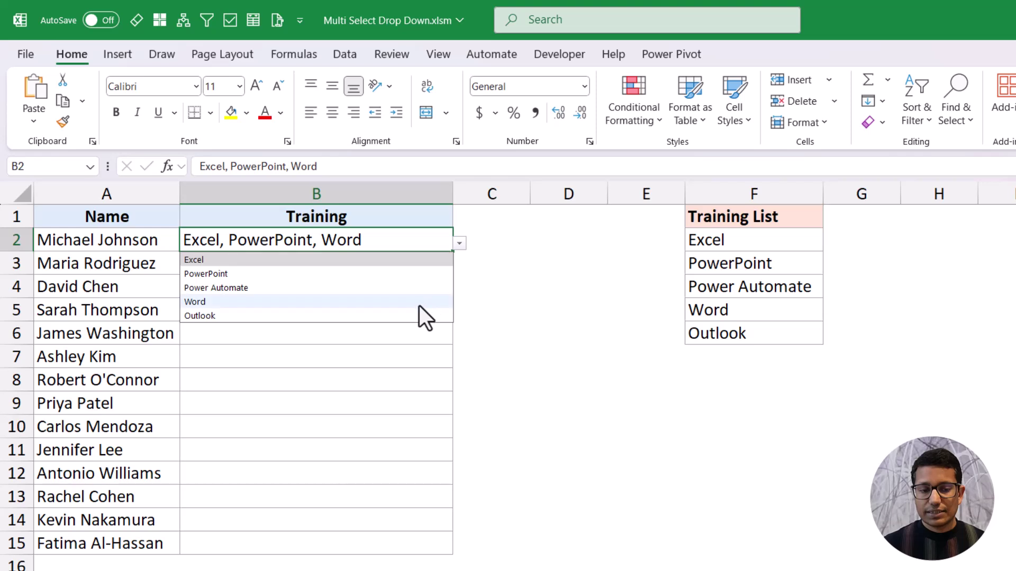
pyautogui.click(414, 314)
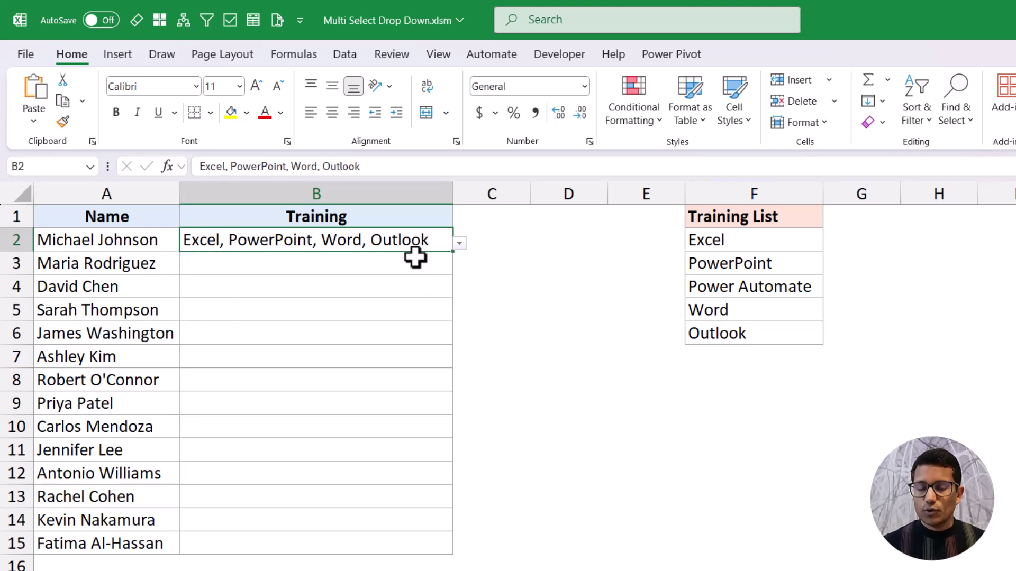
pyautogui.click(460, 244)
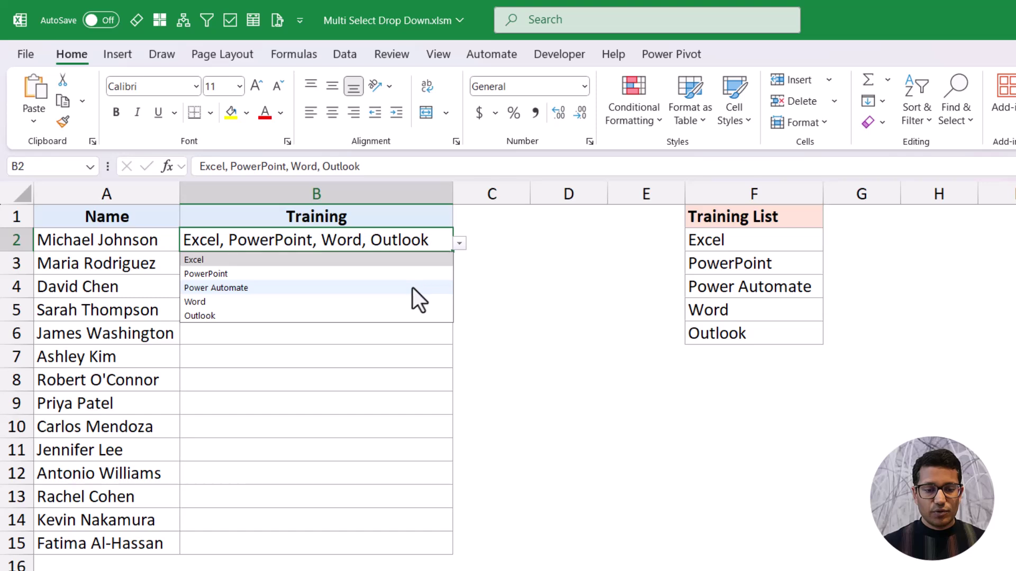
# Remove Word from B2, then select the Training range B2:B15.
pyautogui.click(375, 302)
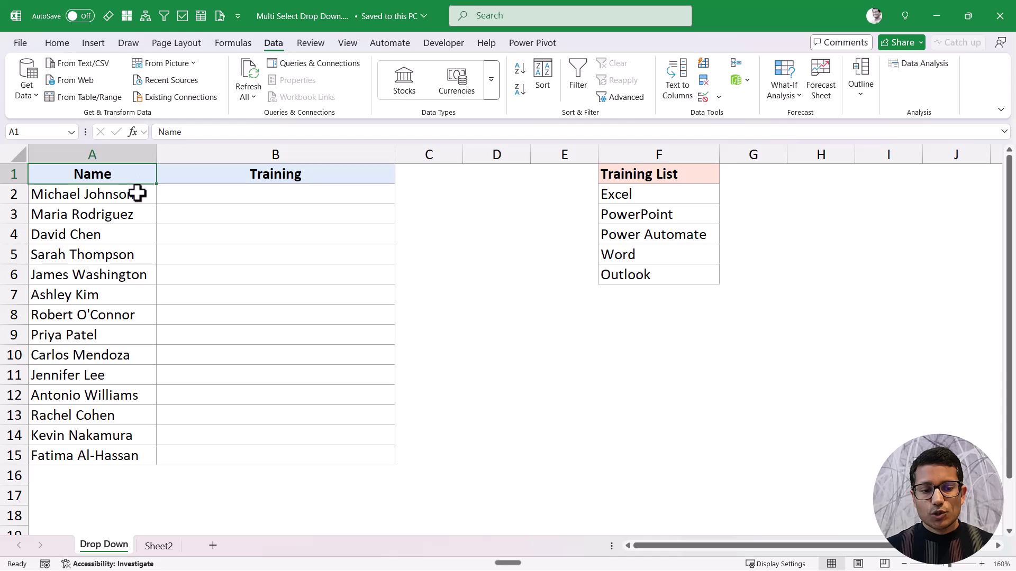
pyautogui.click(238, 192)
pyautogui.moveTo(238, 192); pyautogui.dragTo(247, 449)
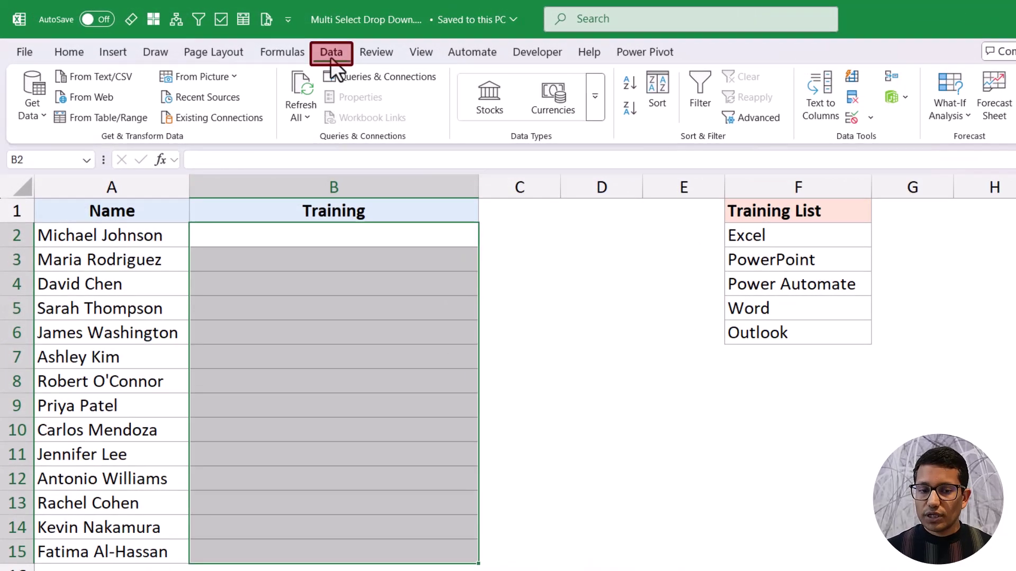
# Give B2:B15 List data validation with source =$F$2:$F$6.
pyautogui.click(850, 119)
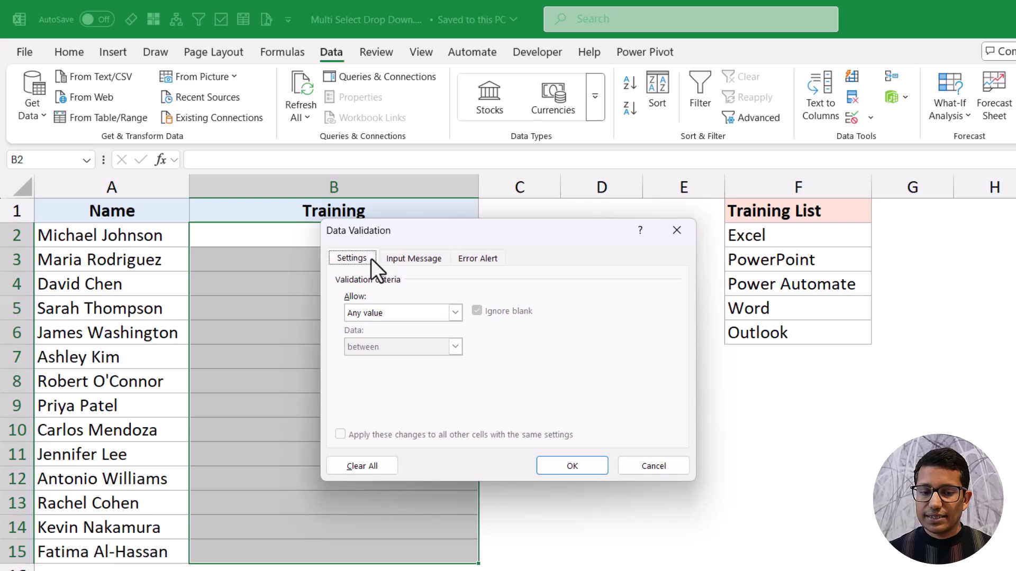
pyautogui.click(459, 316)
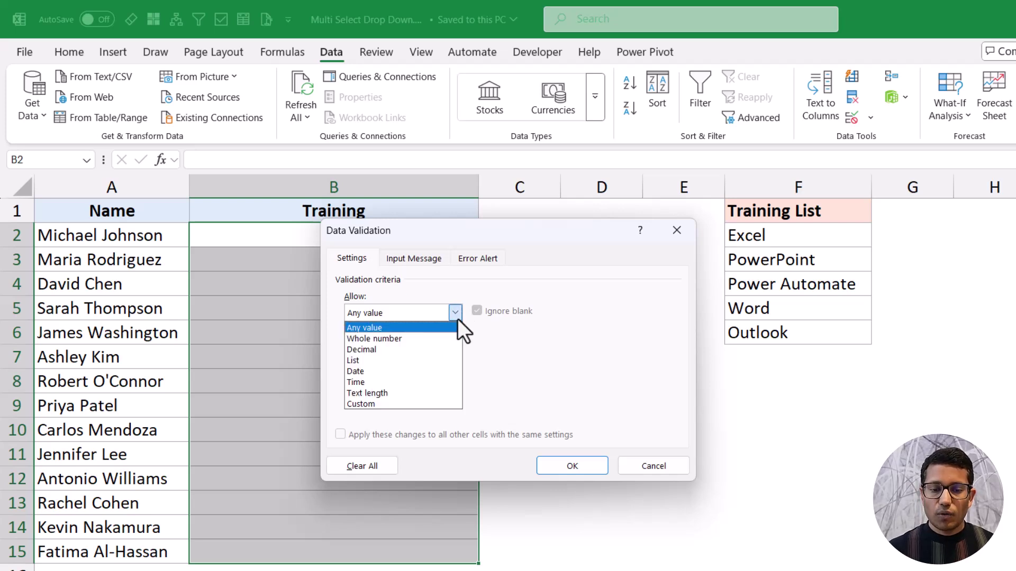
pyautogui.click(434, 363)
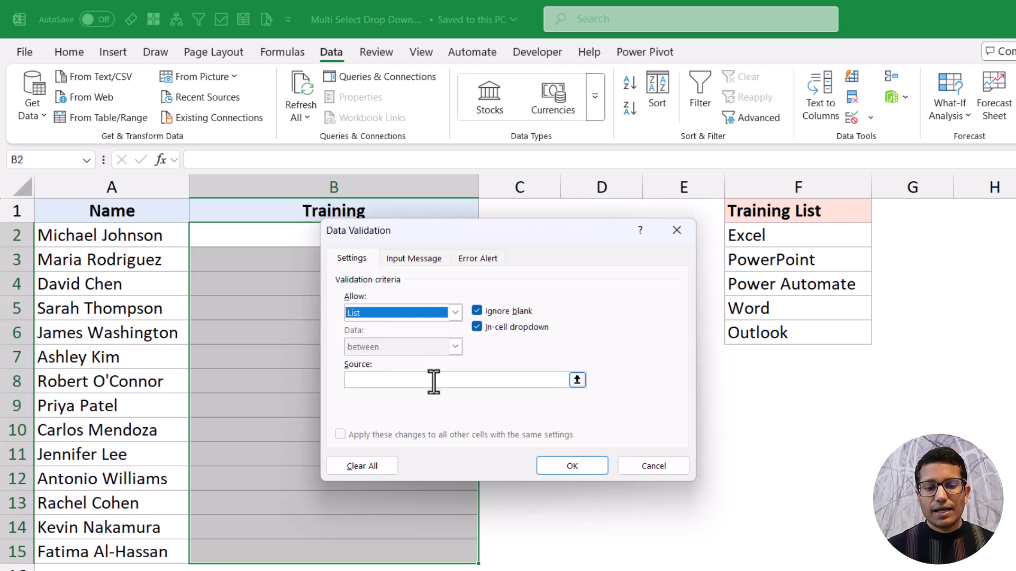
pyautogui.click(434, 380)
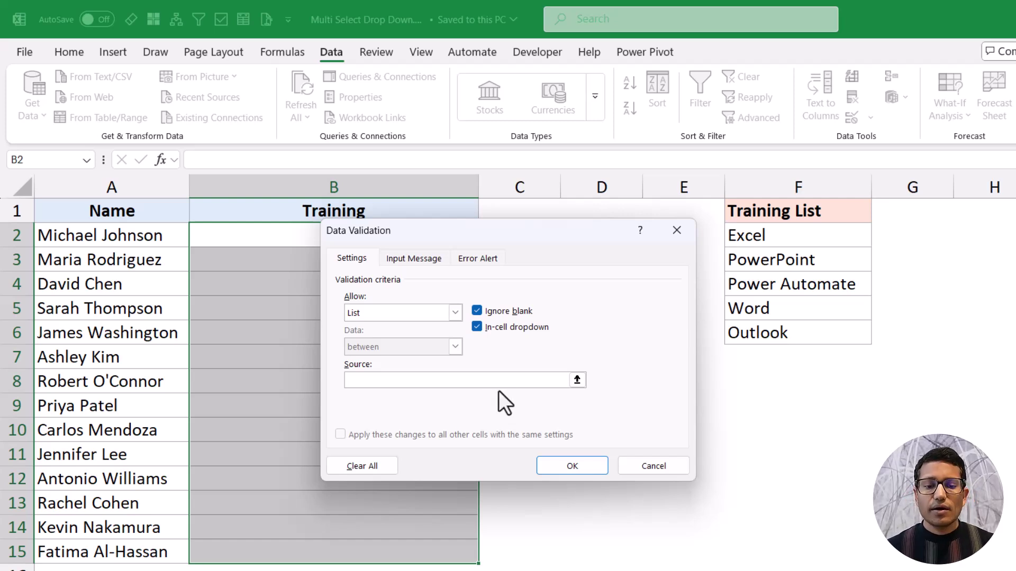
pyautogui.moveTo(765, 236); pyautogui.dragTo(760, 327)
pyautogui.click(580, 464)
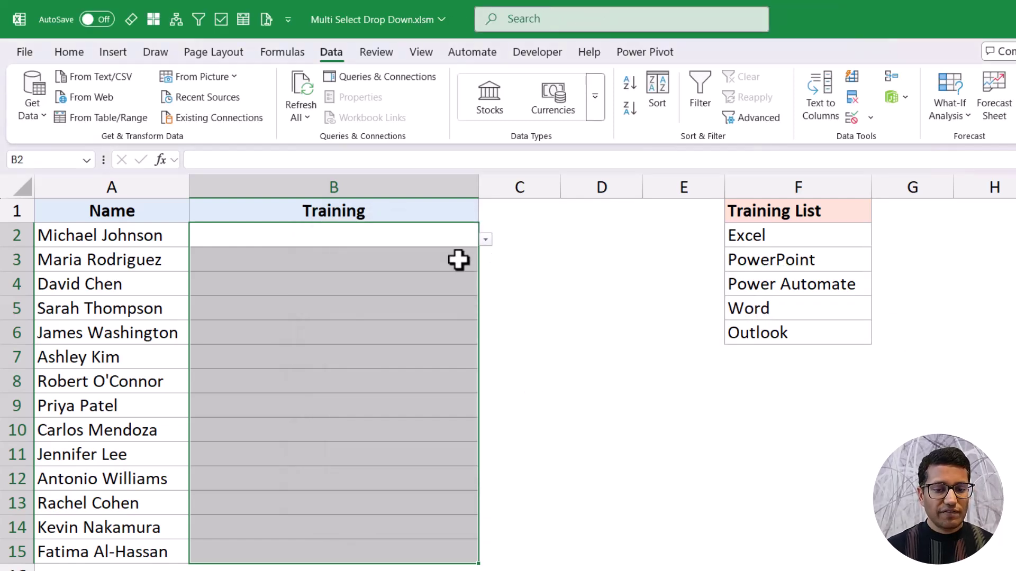
# Reselect B2 and choose Excel from its new drop-down list.
pyautogui.click(458, 259)
pyautogui.click(462, 273)
pyautogui.click(462, 240)
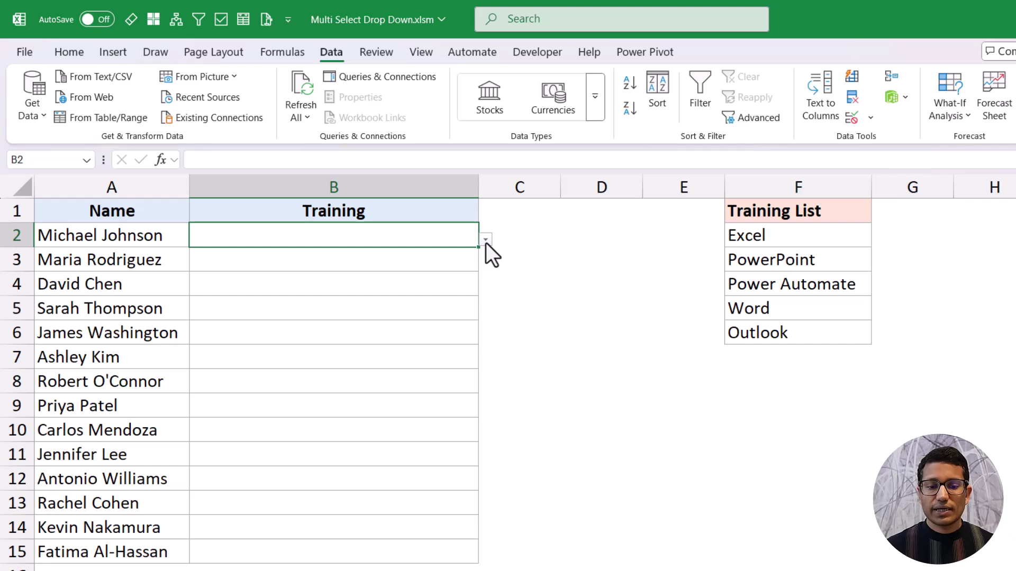
pyautogui.click(486, 241)
pyautogui.click(449, 255)
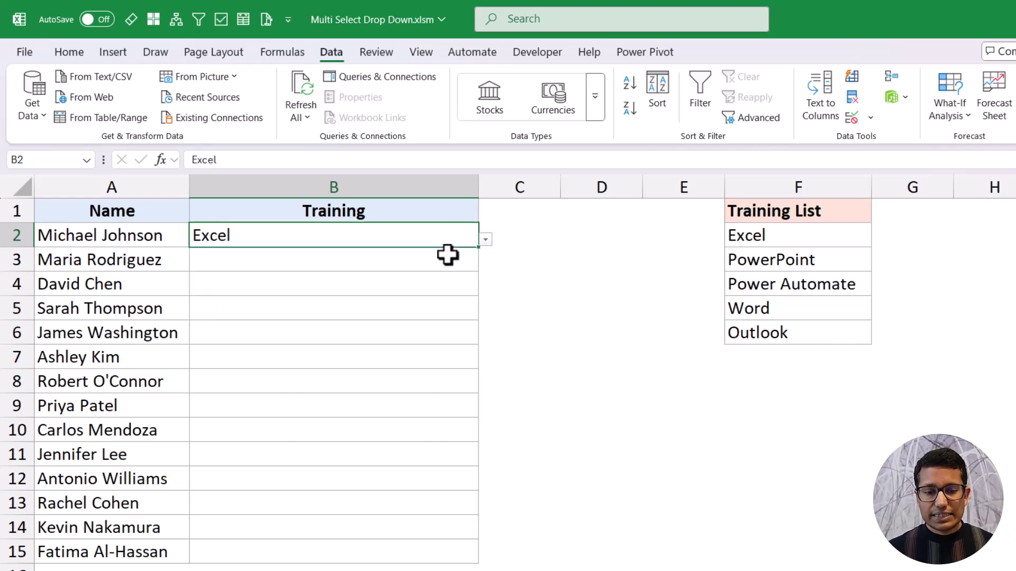
# Choose PowerPoint for B2, showing that it replaces Excel instead of appending.
pyautogui.click(485, 240)
pyautogui.click(453, 269)
pyautogui.click(485, 241)
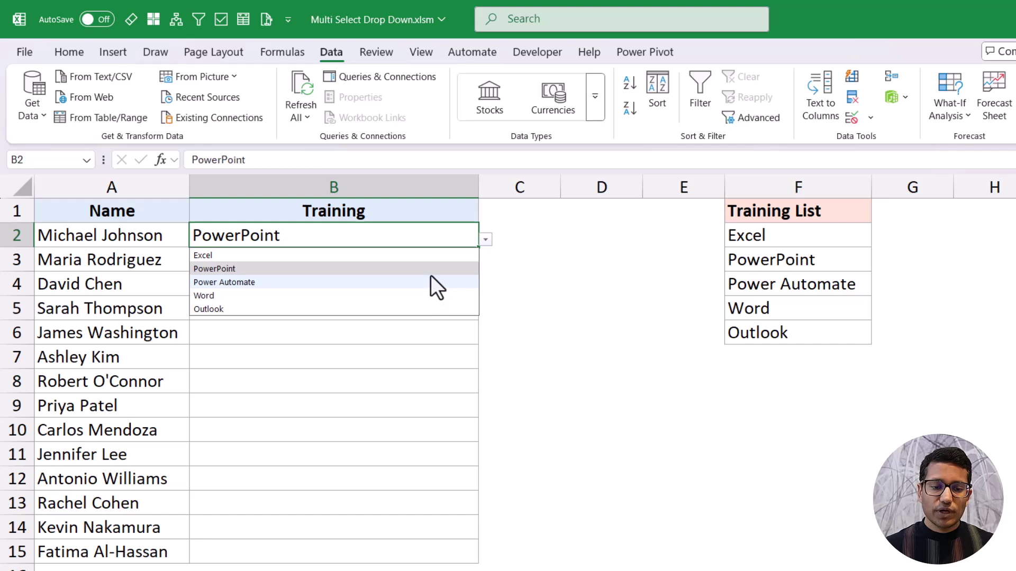
pyautogui.click(427, 266)
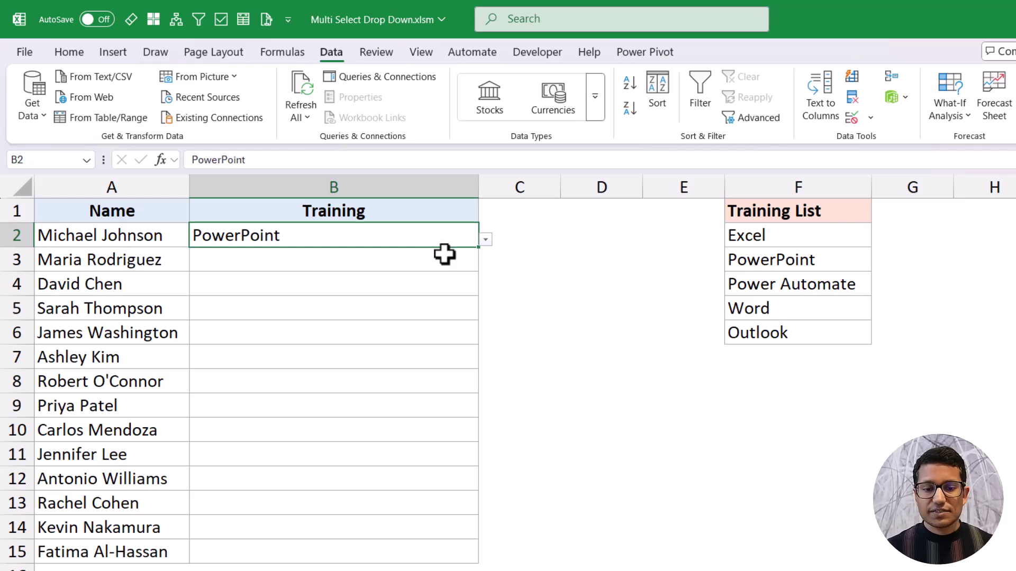
pyautogui.hotkey('alt', 'F11')
# Select all the VBA code in Notepad, then minimize Notepad to reveal Excel.
pyautogui.hotkey('alt', 'Tab')
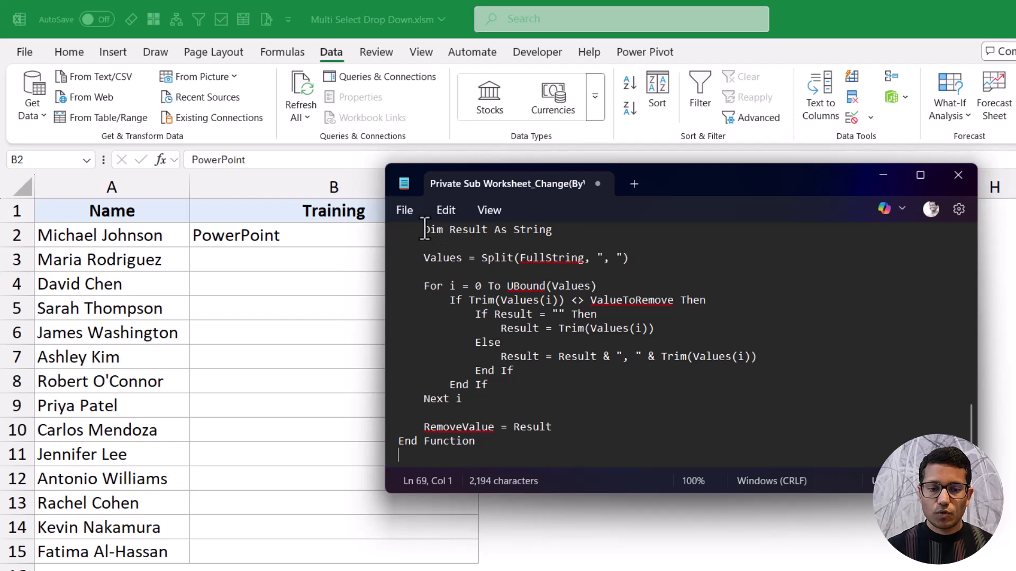
pyautogui.hotkey('ctrl', 'a')
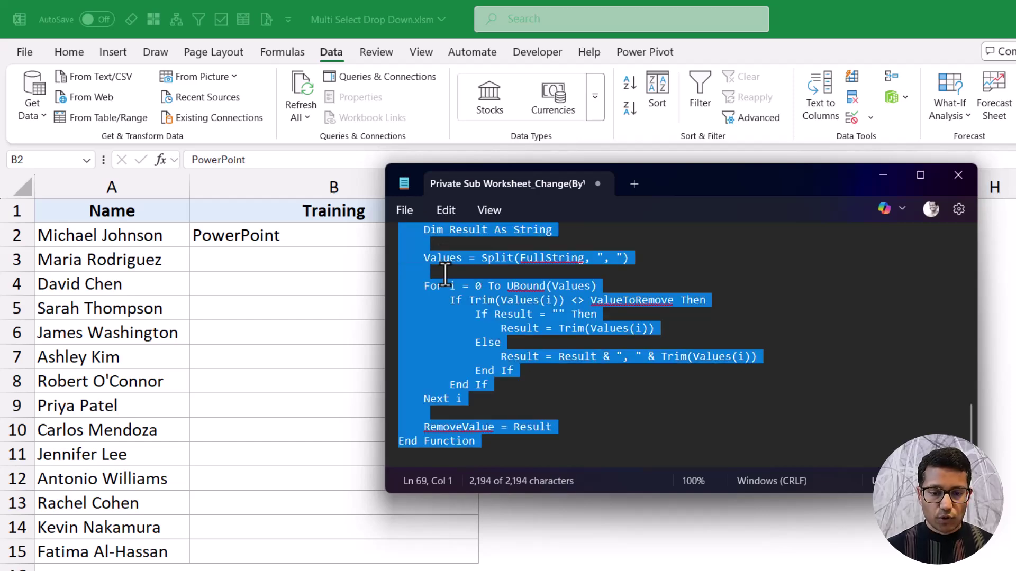
pyautogui.click(883, 176)
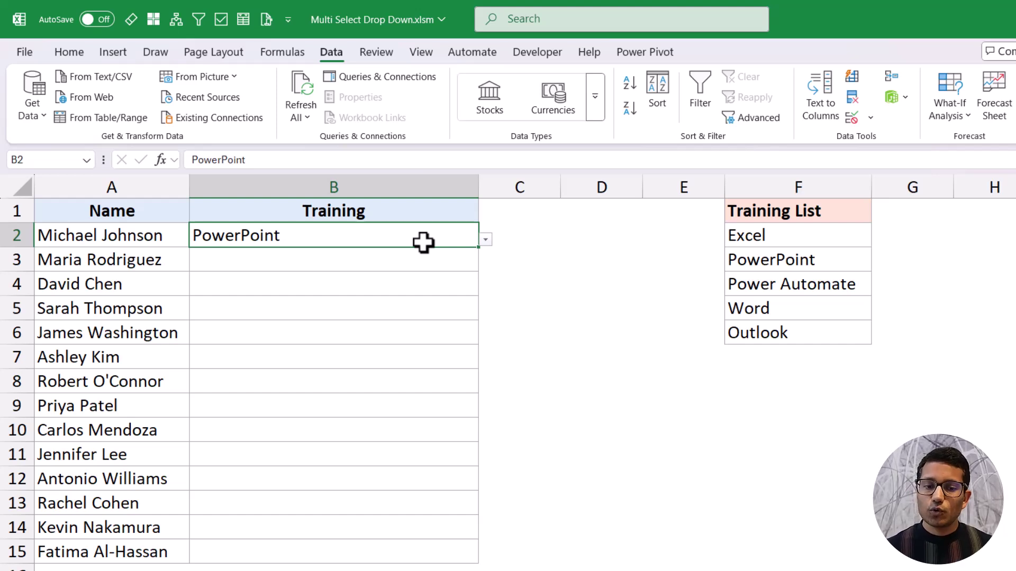
# Open the VBA editor, restore the Project panel and open Sheet1 (Drop Down)'s code window.
pyautogui.click(537, 52)
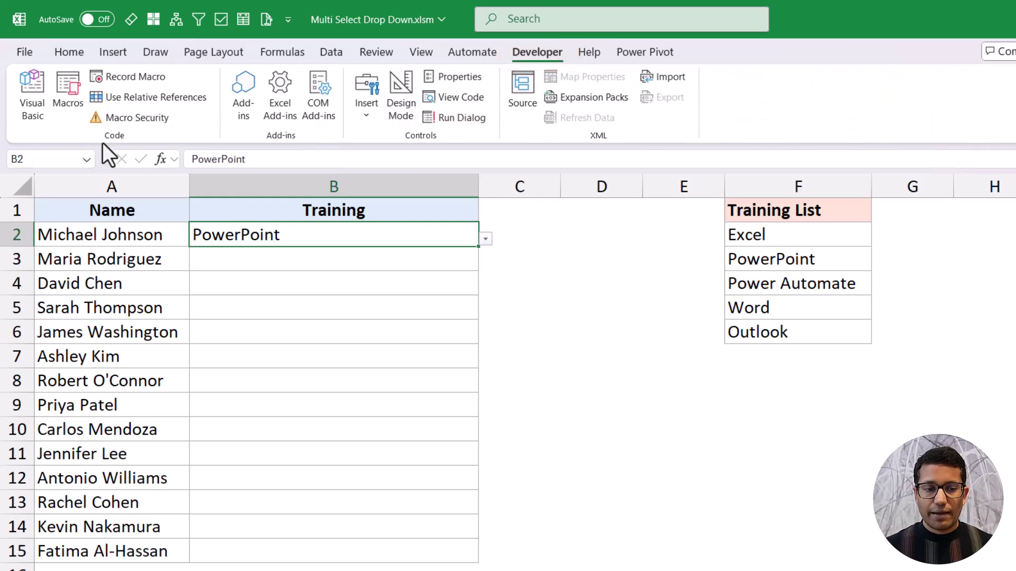
pyautogui.click(35, 105)
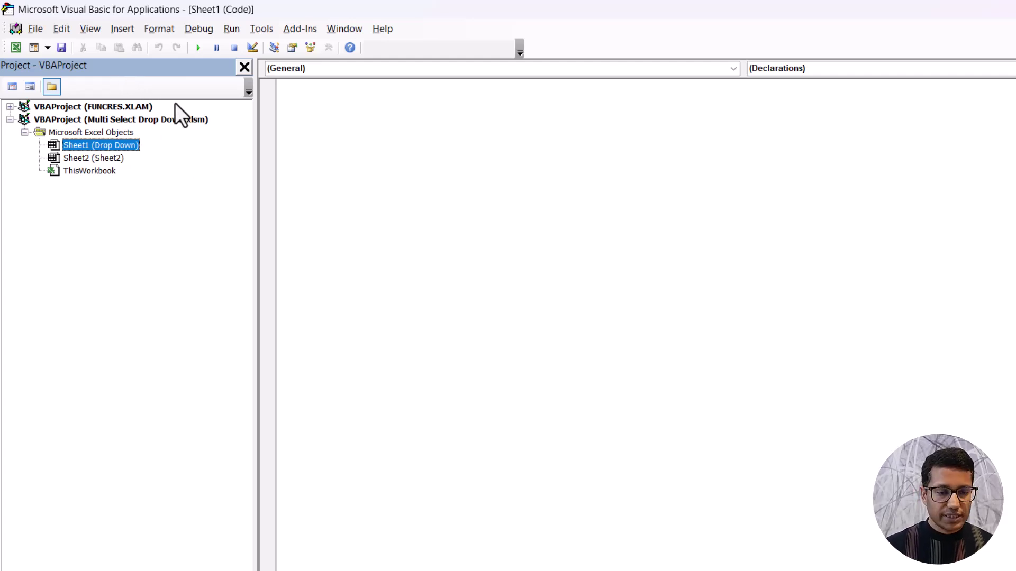
pyautogui.click(244, 67)
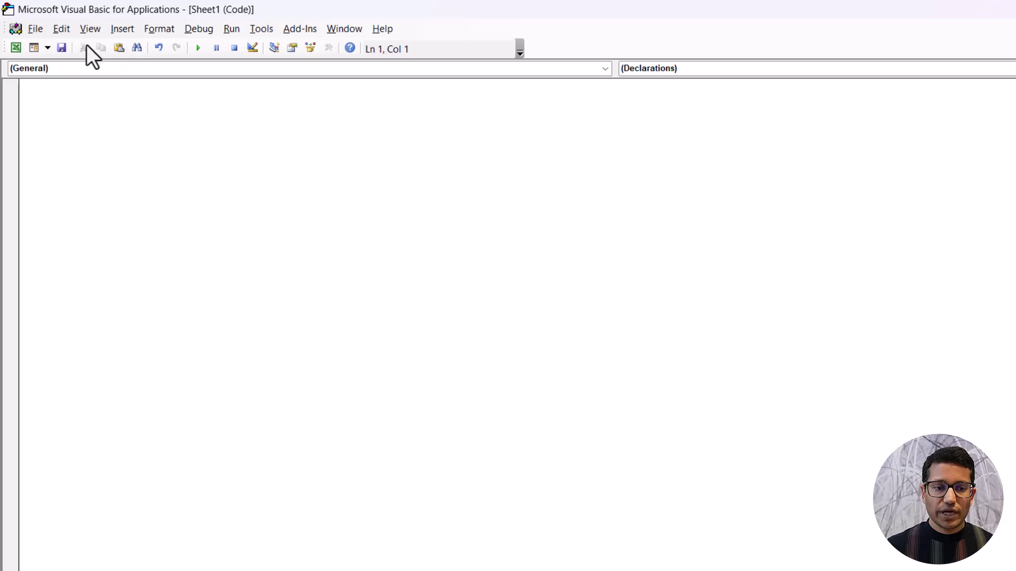
pyautogui.click(90, 29)
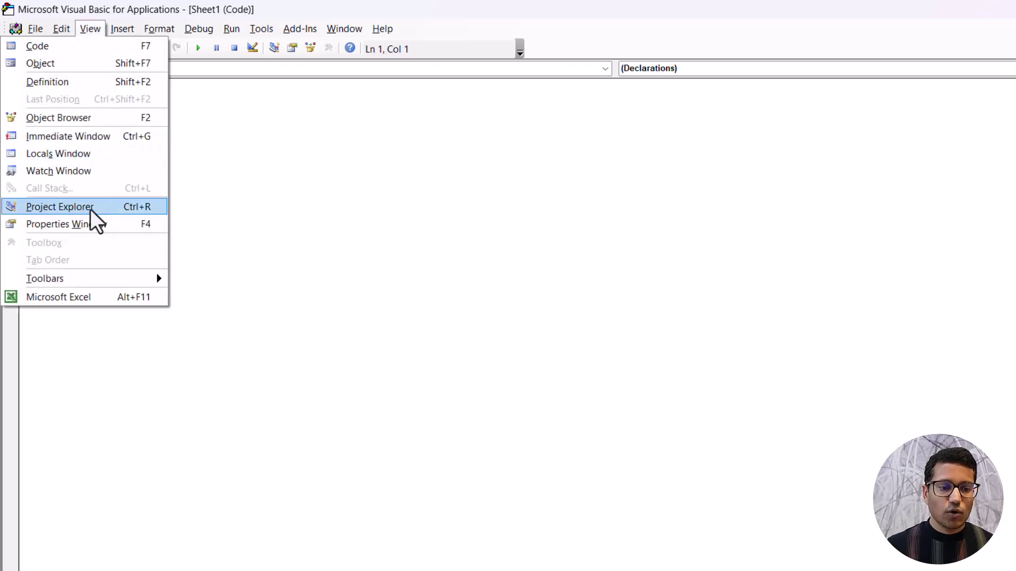
pyautogui.click(103, 208)
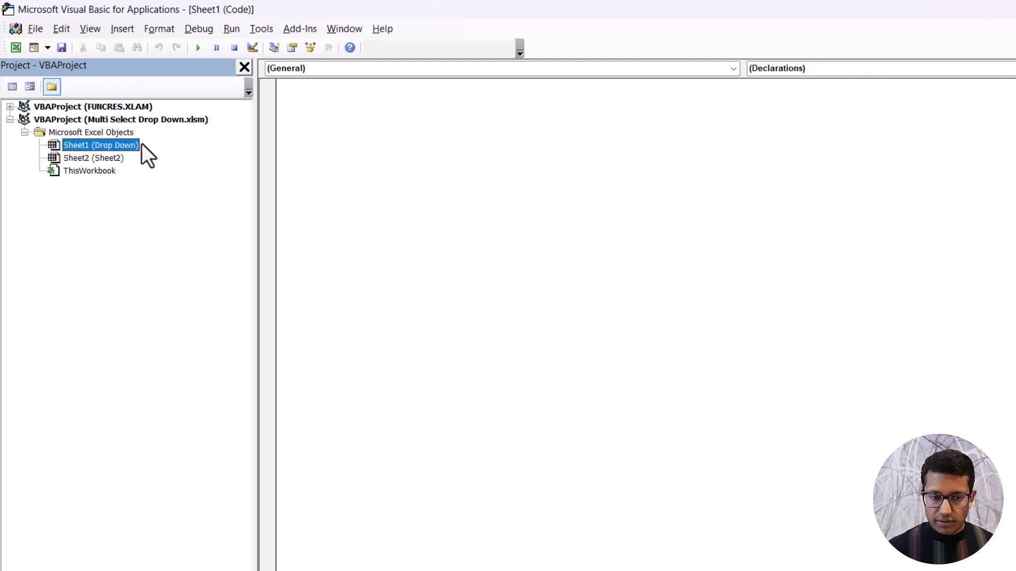
pyautogui.click(121, 162)
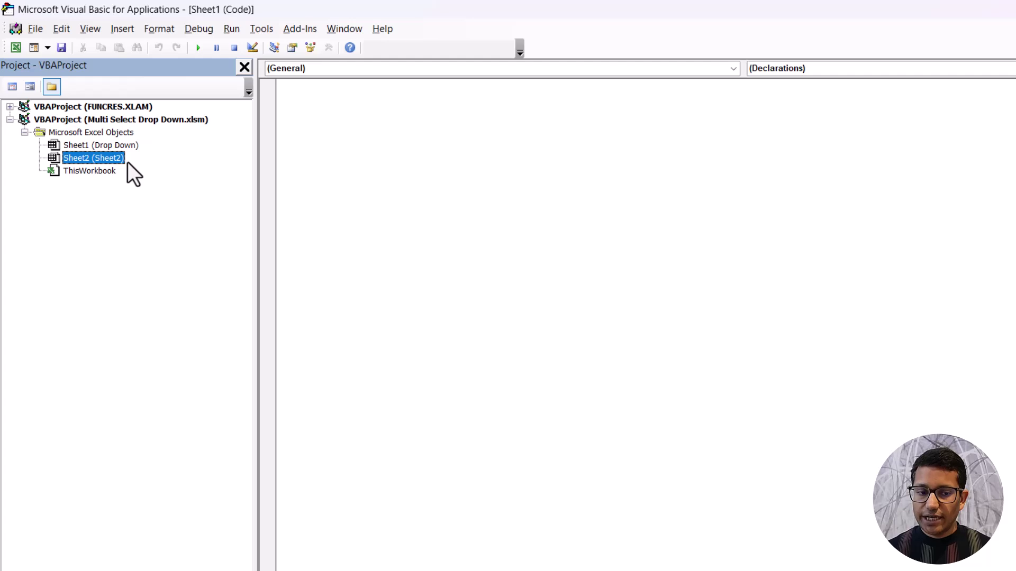
pyautogui.click(116, 147)
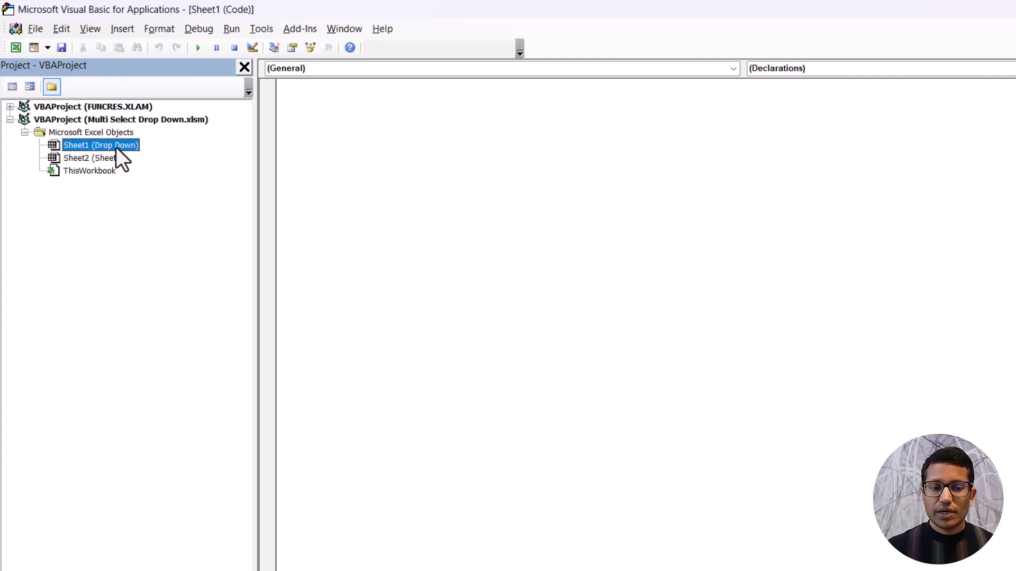
pyautogui.doubleClick(106, 146)
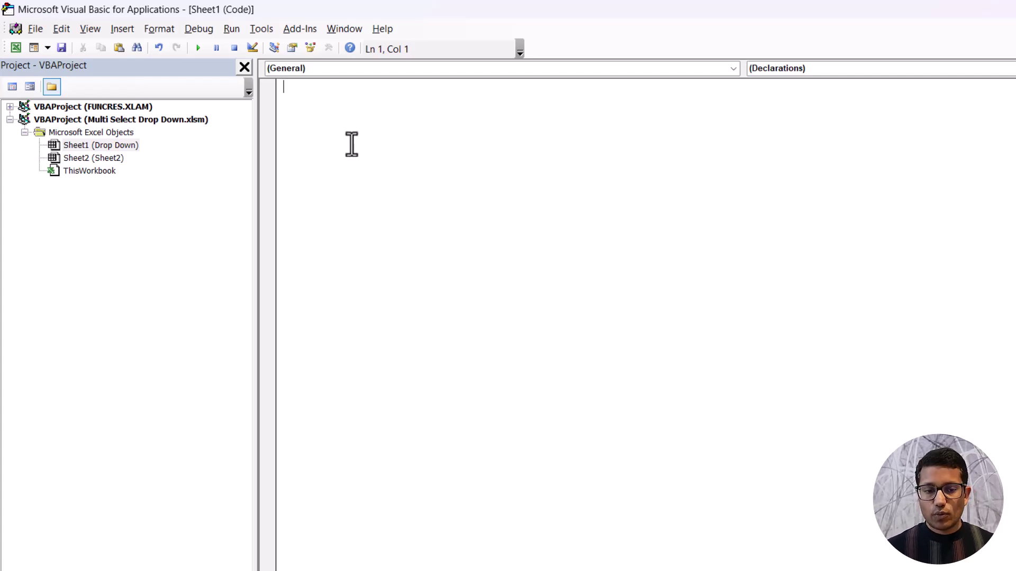
# Paste the Worksheet_Change and RemoveValue code into Sheet1's module and review the event name.
pyautogui.hotkey('ctrl', 'v')
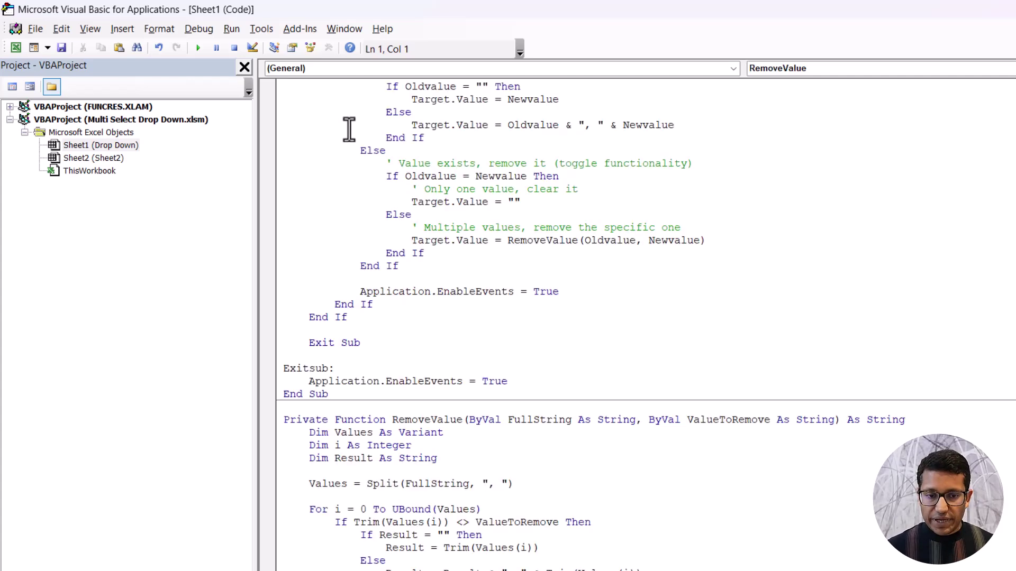
pyautogui.scroll(10, 454, 214)
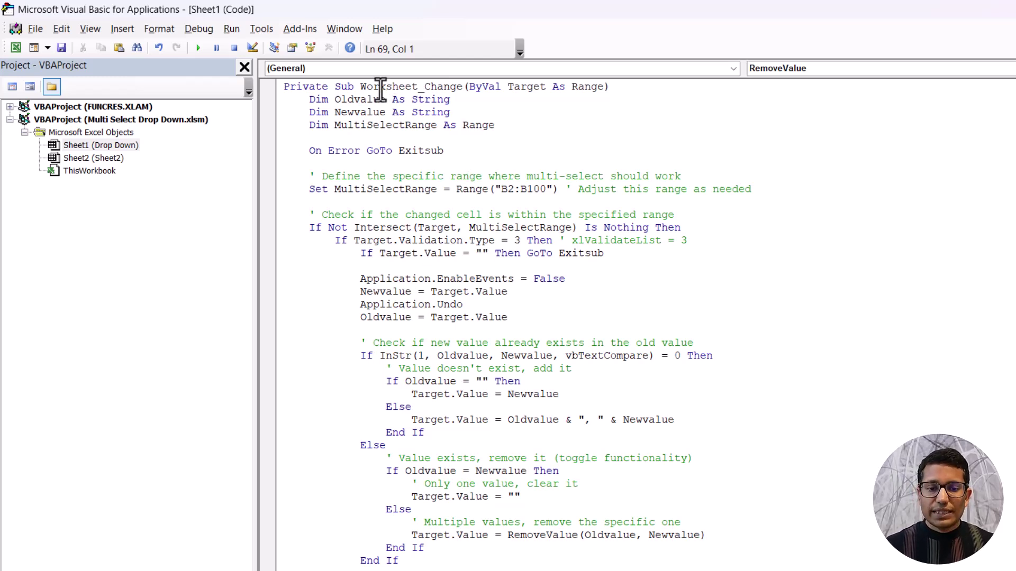
pyautogui.moveTo(360, 86); pyautogui.dragTo(463, 87)
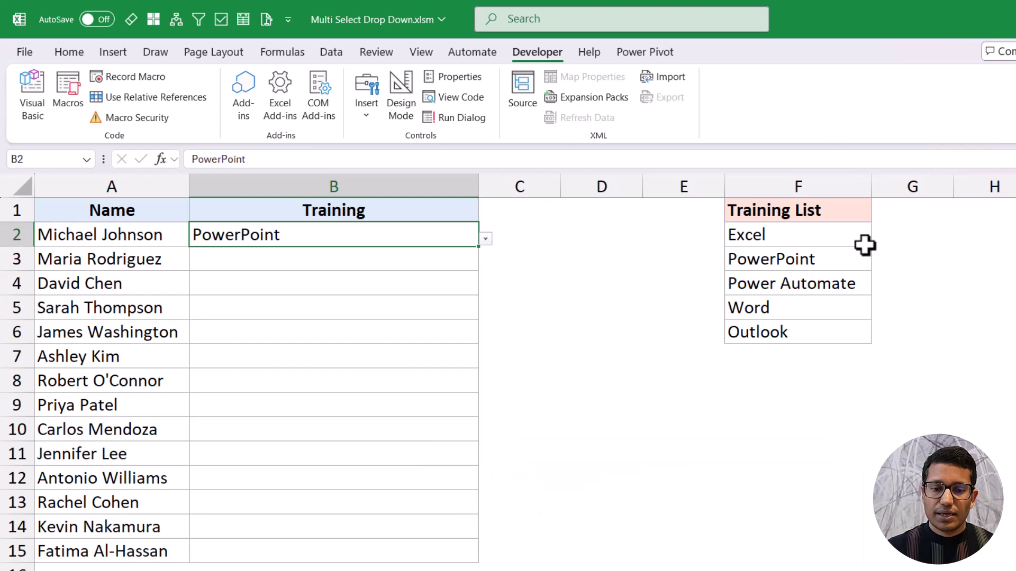
# Add Power Automate and Word to B2, then toggle Power Automate off, leaving 'PowerPoint, Word'.
pyautogui.click(484, 242)
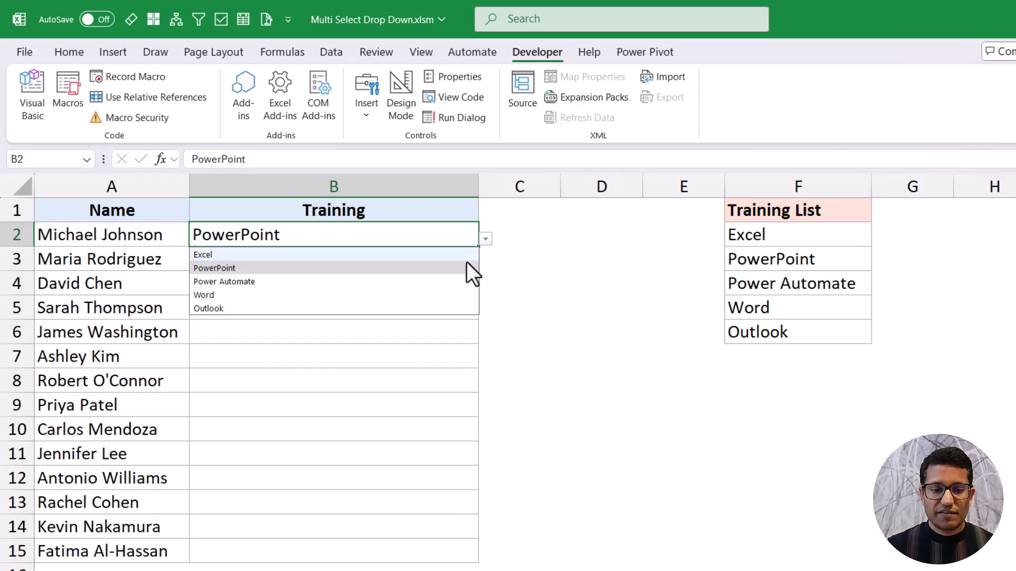
pyautogui.click(445, 281)
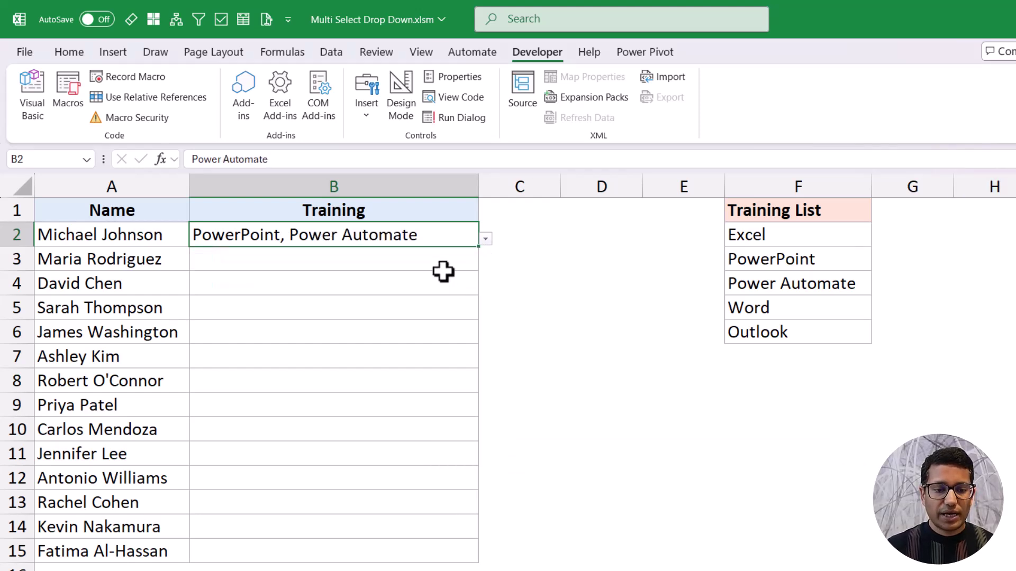
pyautogui.click(486, 241)
pyautogui.click(453, 295)
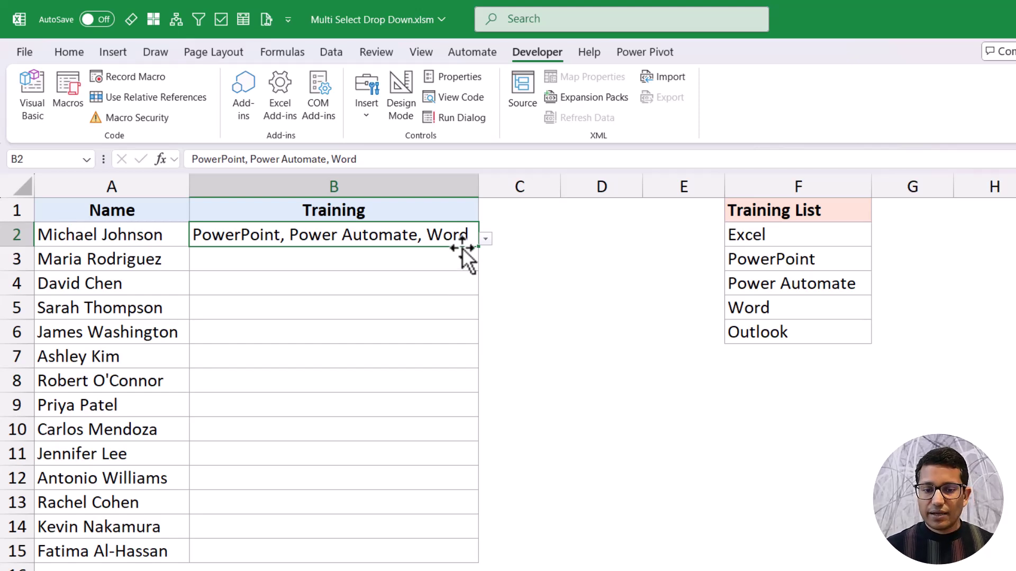
pyautogui.click(484, 240)
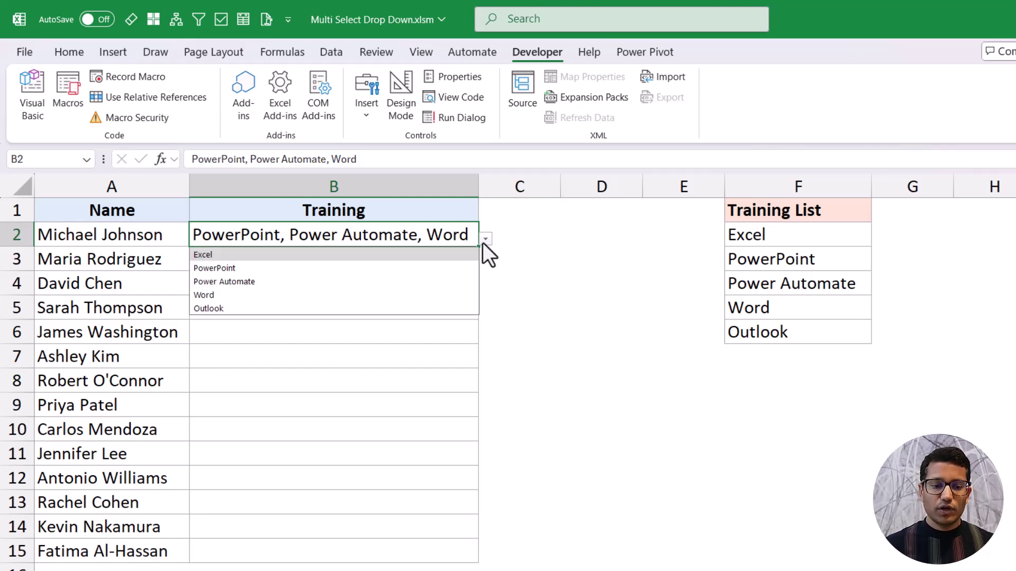
pyautogui.click(441, 282)
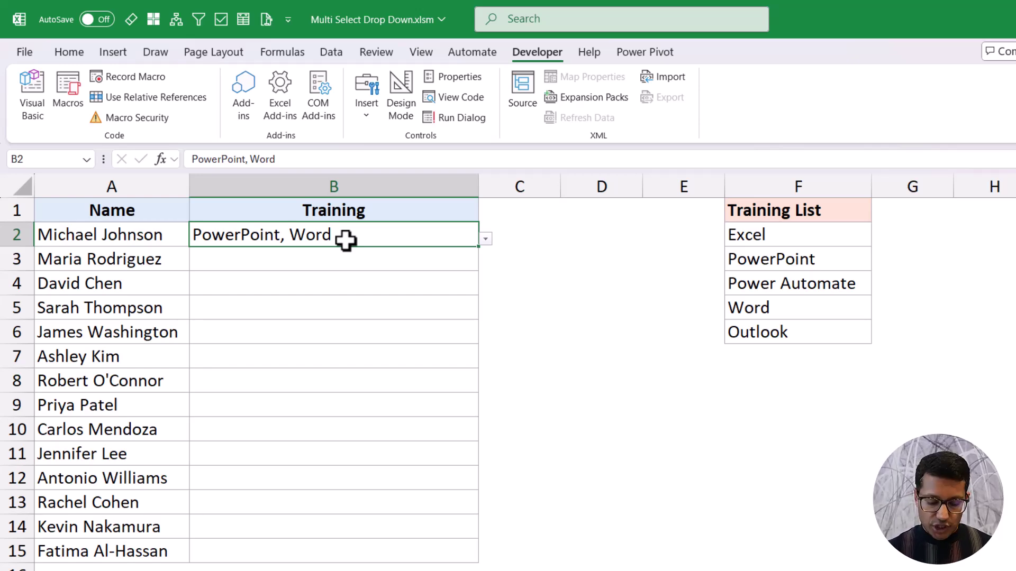
# Replace the ', ' separator with ' | ' in the Oldvalue concatenation line.
pyautogui.hotkey('alt', 'F11')
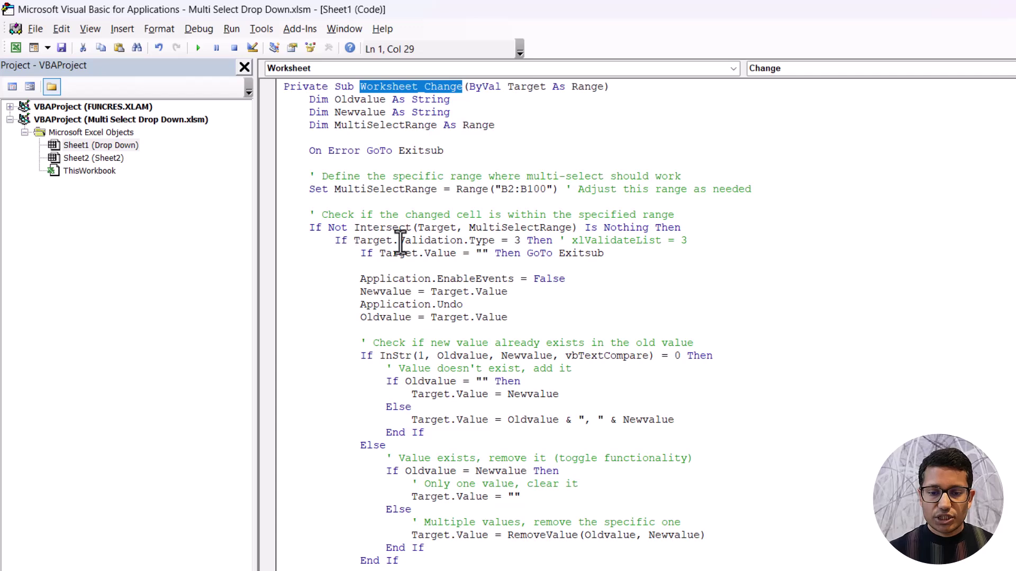
pyautogui.click(481, 214)
pyautogui.scroll(-2, 547, 245)
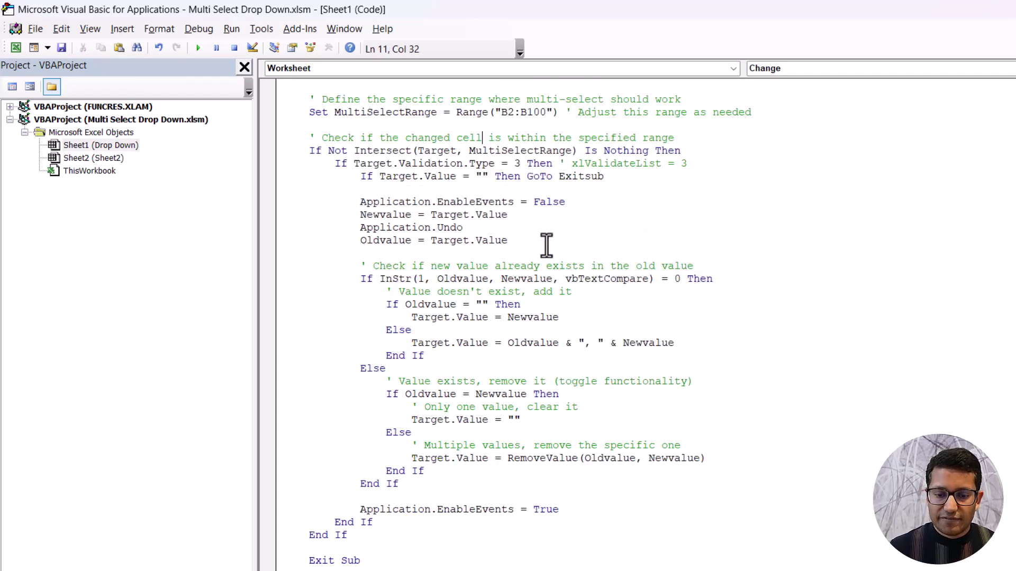
pyautogui.moveTo(585, 344); pyautogui.dragTo(597, 343)
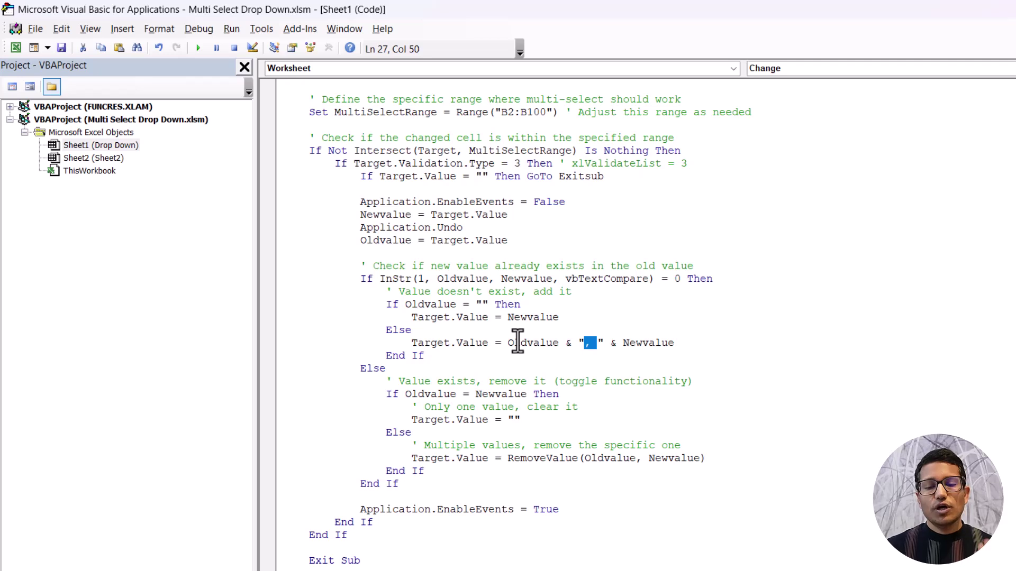
pyautogui.click(638, 343)
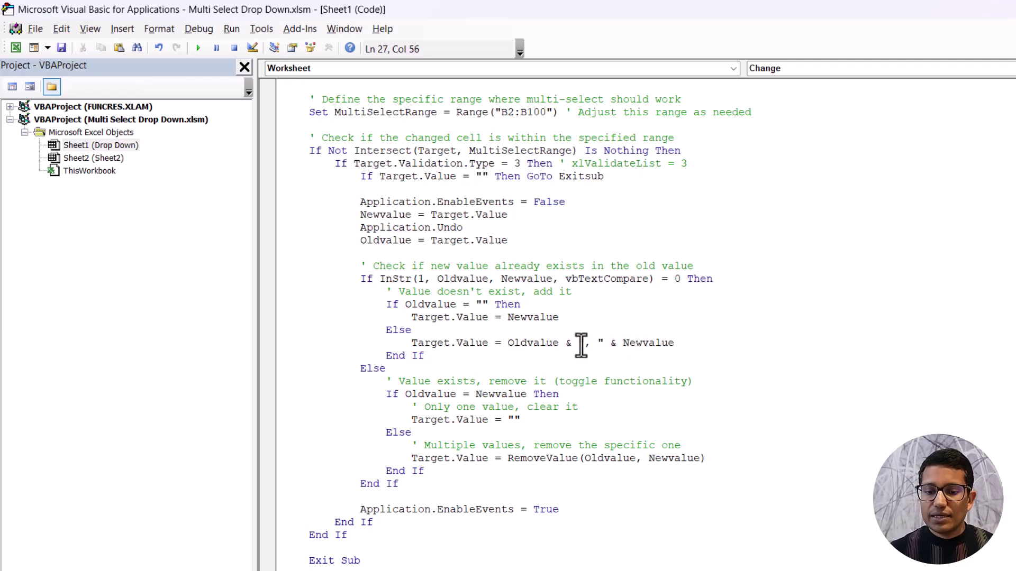
pyautogui.moveTo(581, 343); pyautogui.dragTo(596, 343)
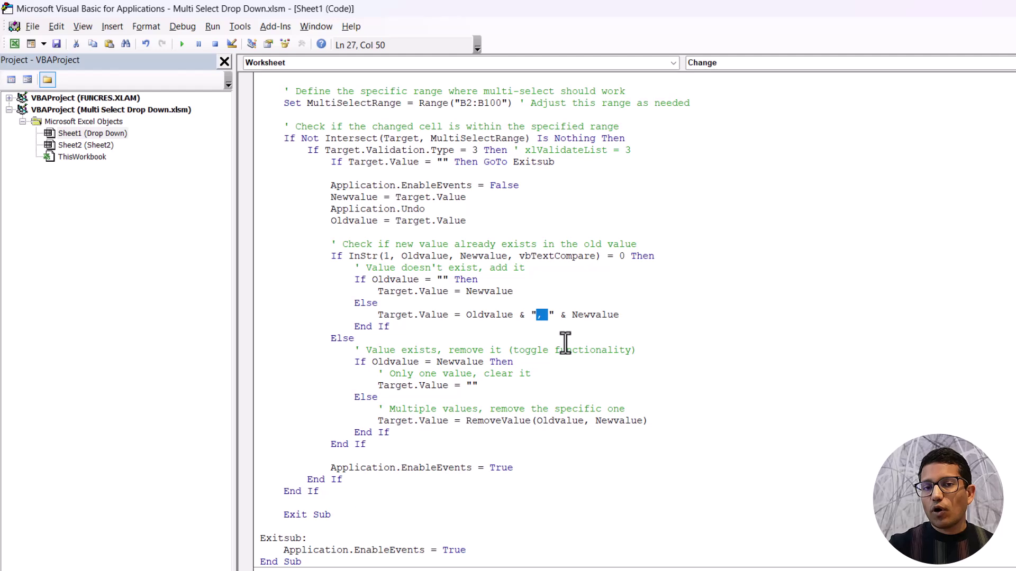
pyautogui.write('|')
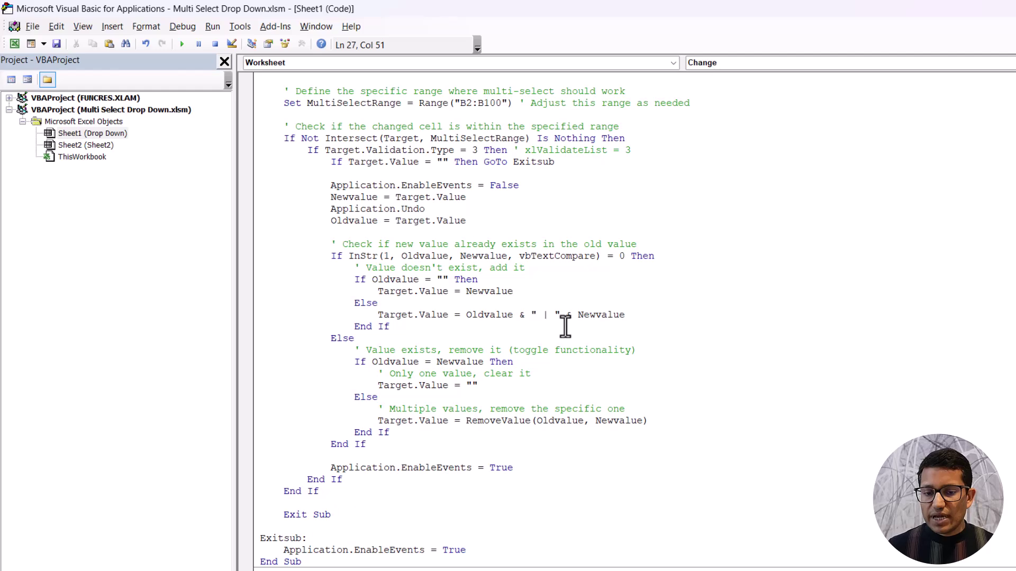
# Change the Split and Result delimiters in RemoveValue to ' | '.
pyautogui.scroll(-6, 565, 326)
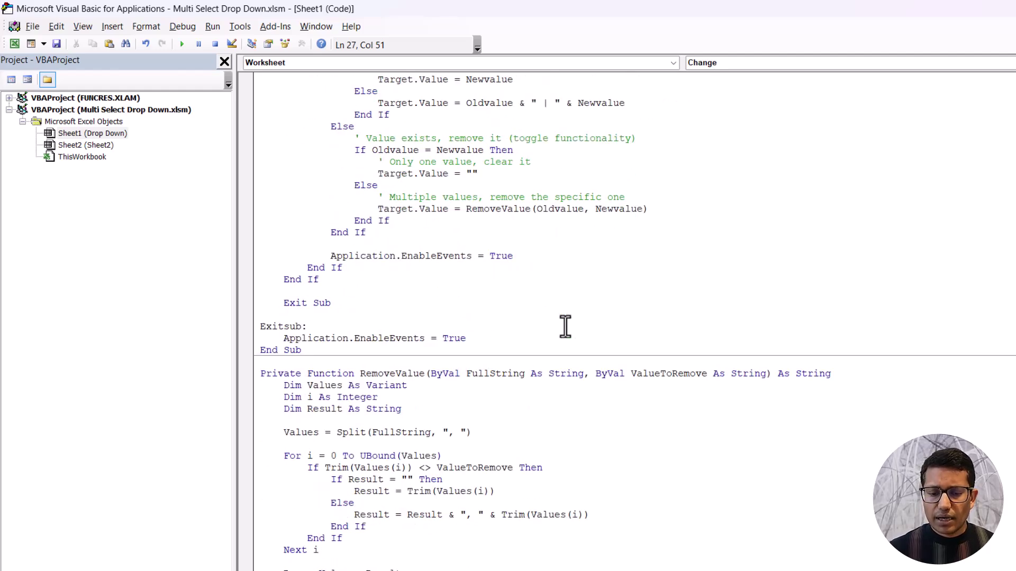
pyautogui.click(461, 433)
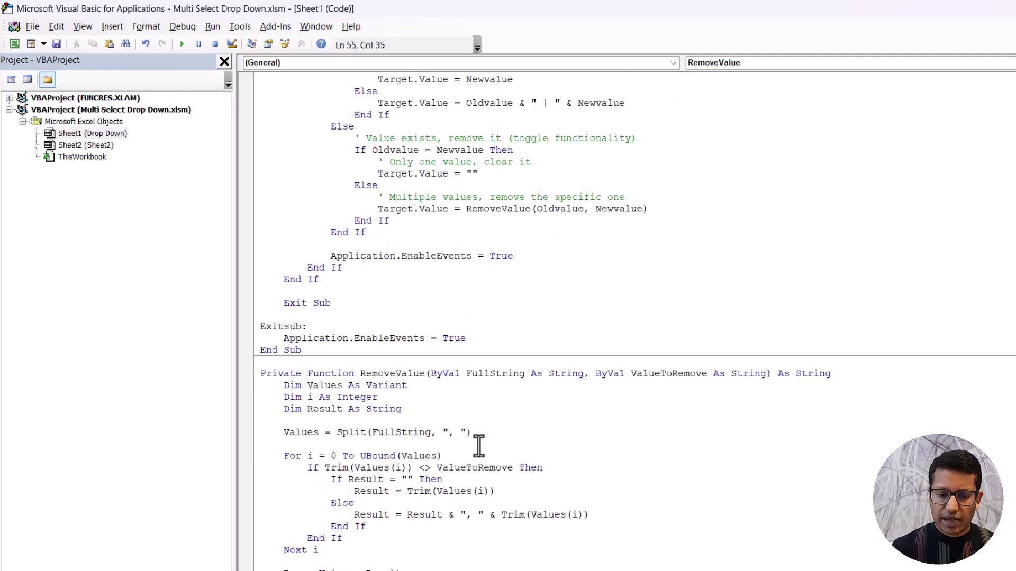
pyautogui.press('BackSpace')
pyautogui.press('BackSpace')
pyautogui.write('|')
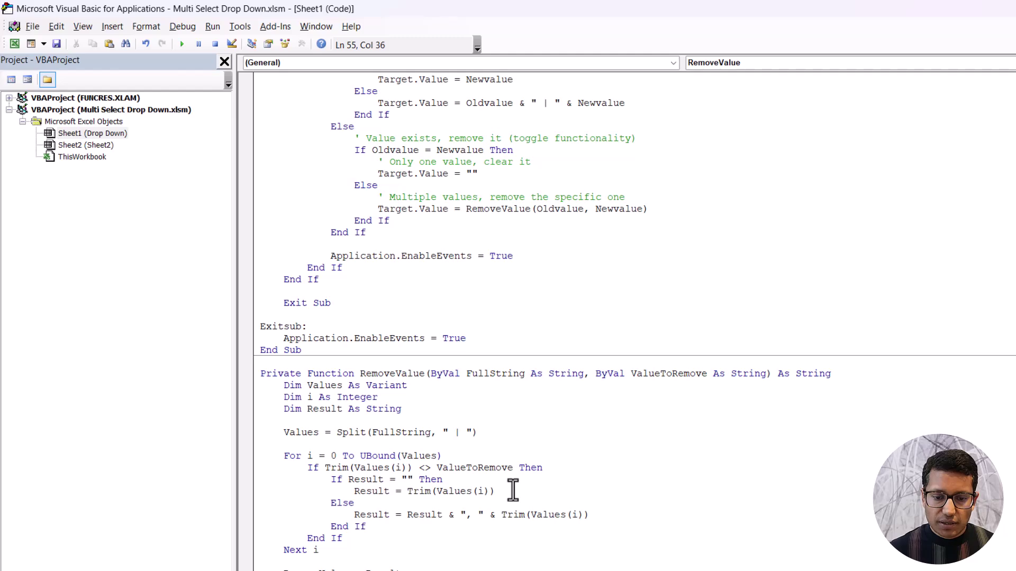
pyautogui.click(476, 515)
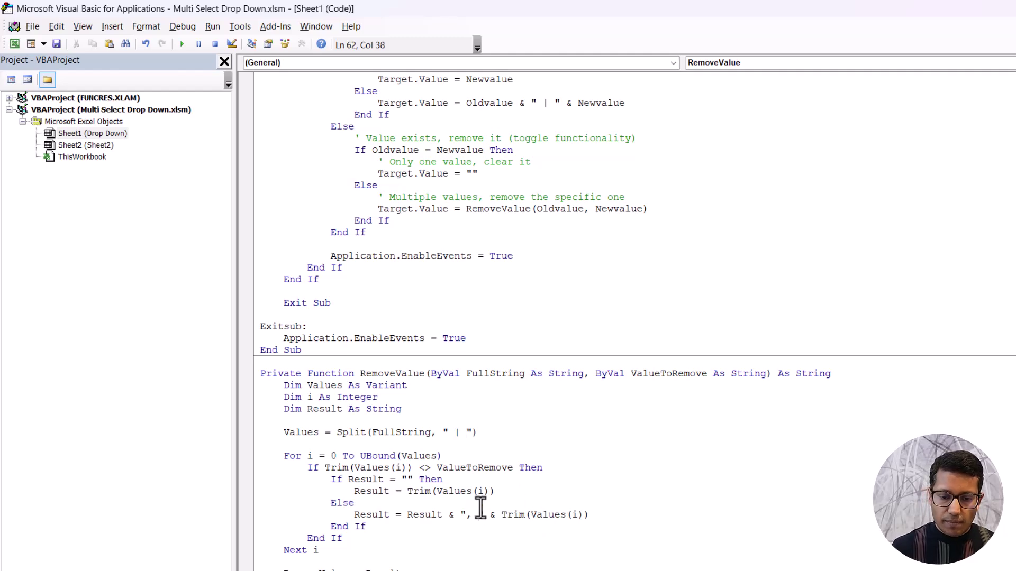
pyautogui.press('BackSpace')
pyautogui.press('BackSpace')
pyautogui.write('|')
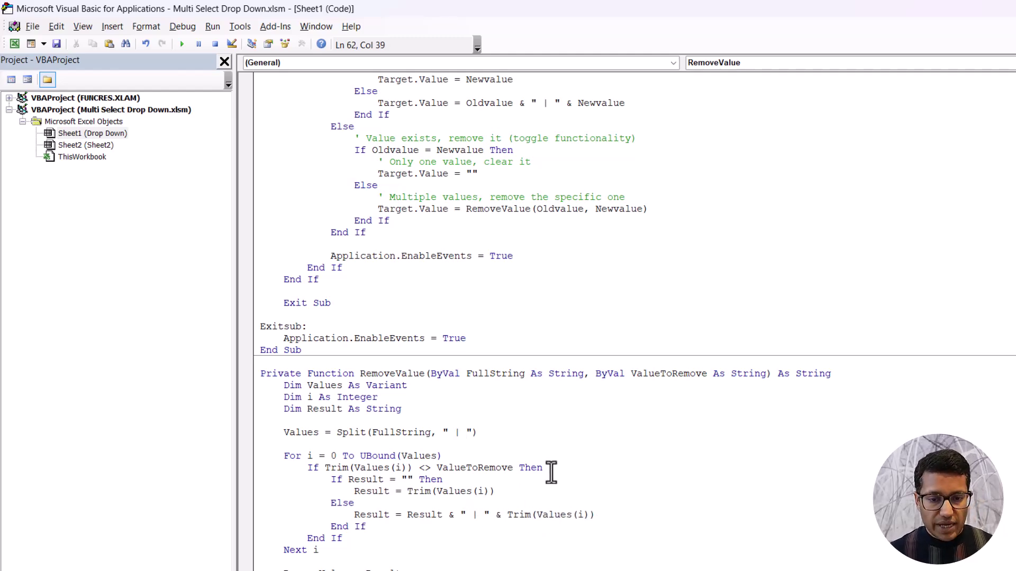
pyautogui.hotkey('alt', 'F11')
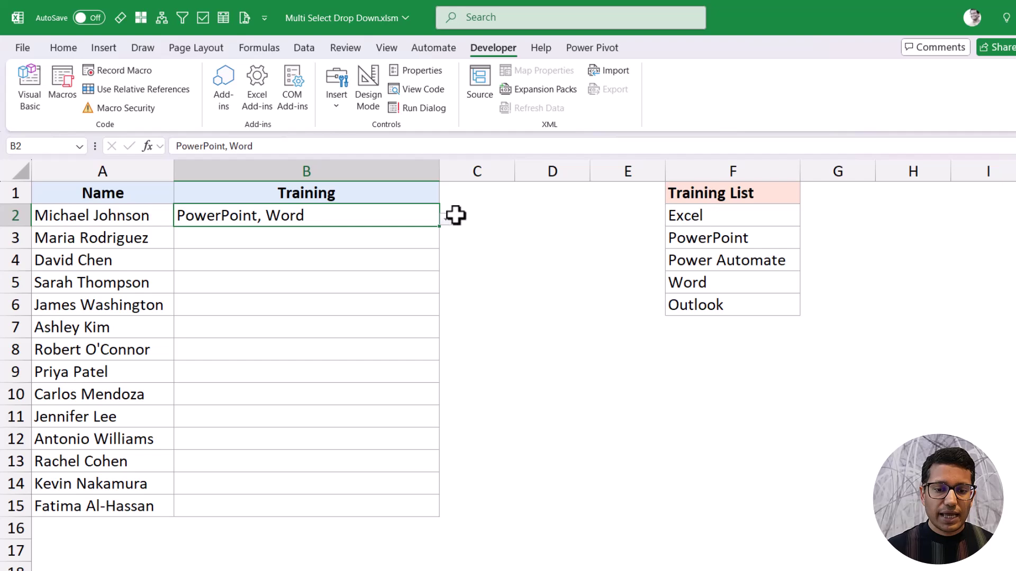
# Try adding Excel to B2, then clear the cell with Delete.
pyautogui.click(445, 219)
pyautogui.click(398, 237)
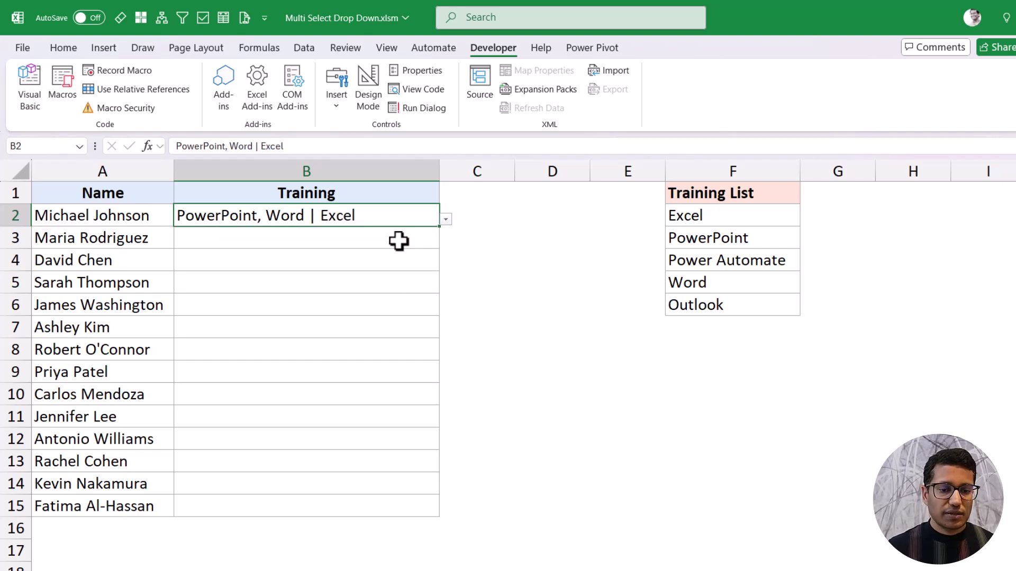
pyautogui.click(443, 220)
pyautogui.click(374, 270)
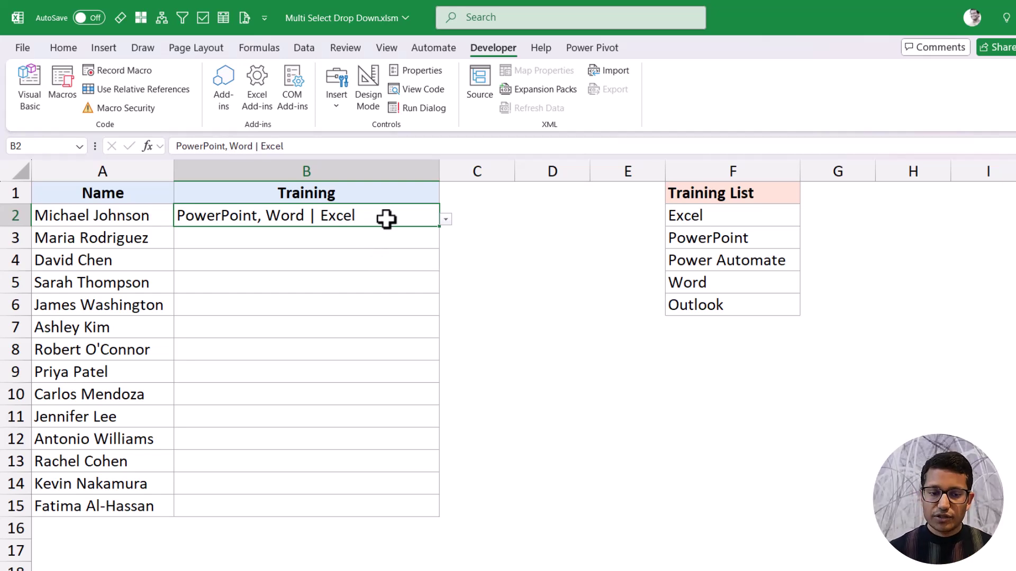
pyautogui.press('Delete')
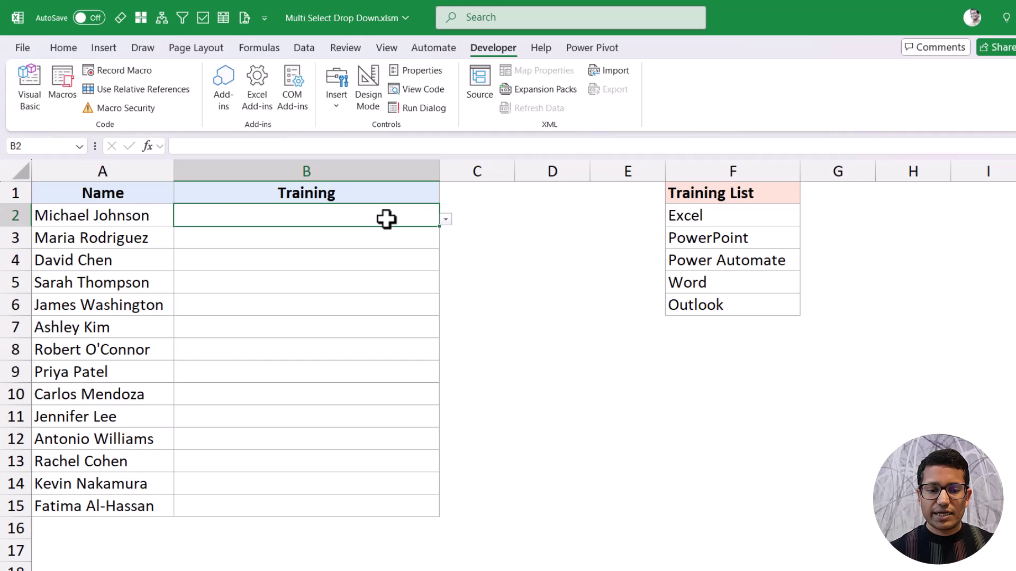
# Pick Excel, PowerPoint and Power Automate, then toggle PowerPoint off, leaving 'Excel | Power Automate'.
pyautogui.click(446, 219)
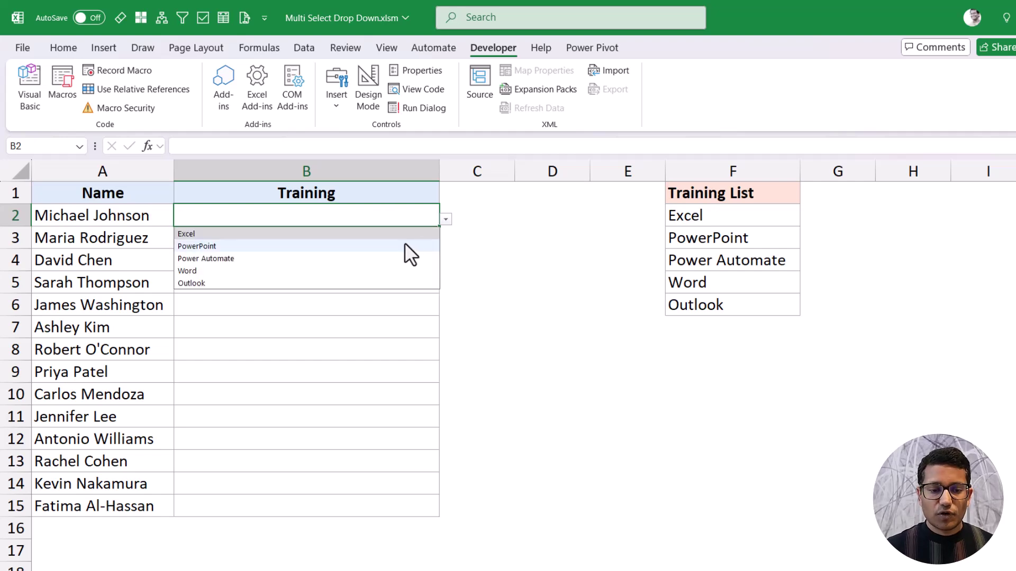
pyautogui.click(404, 236)
pyautogui.click(446, 219)
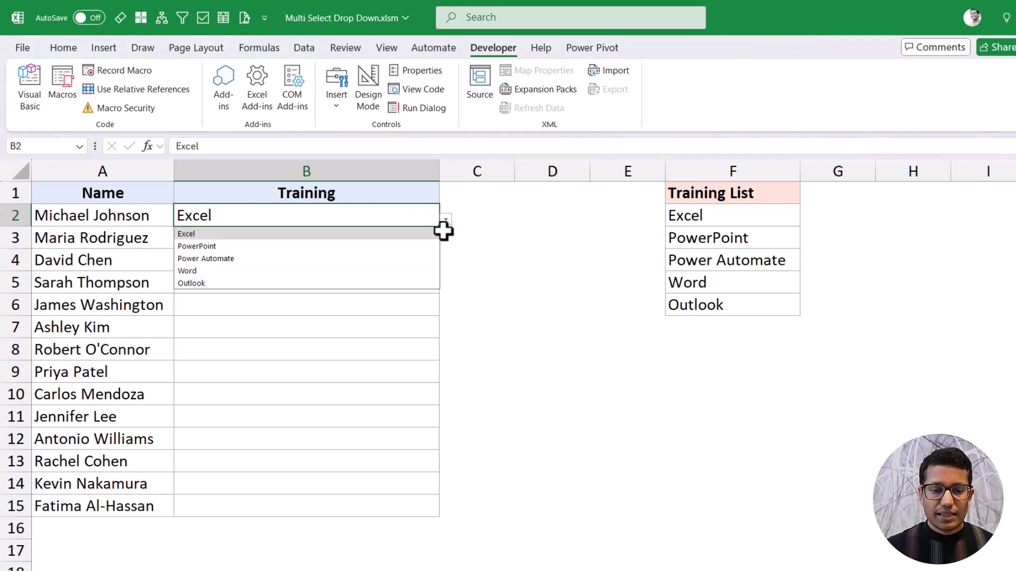
pyautogui.click(446, 220)
pyautogui.click(425, 264)
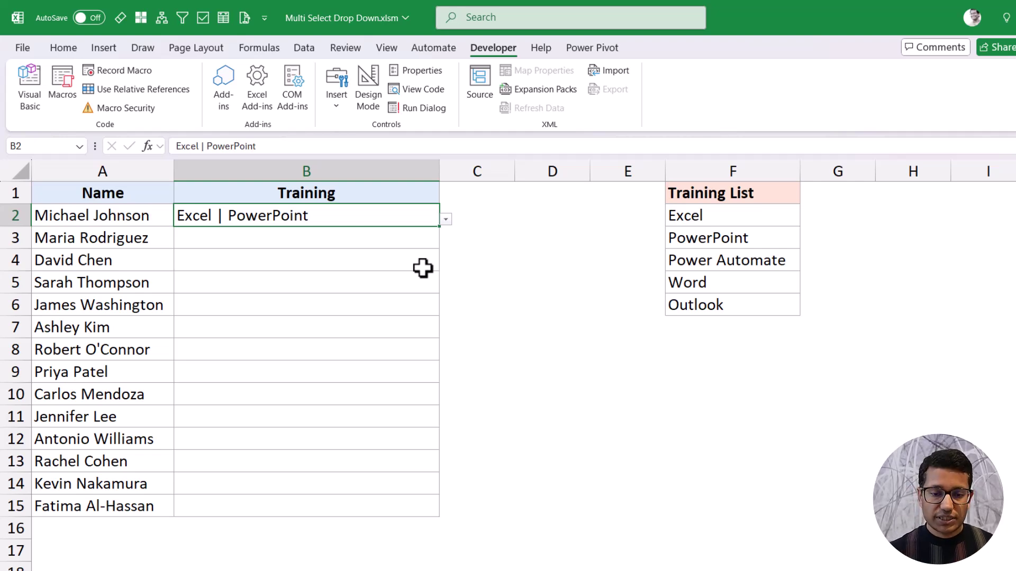
pyautogui.click(446, 220)
pyautogui.click(417, 260)
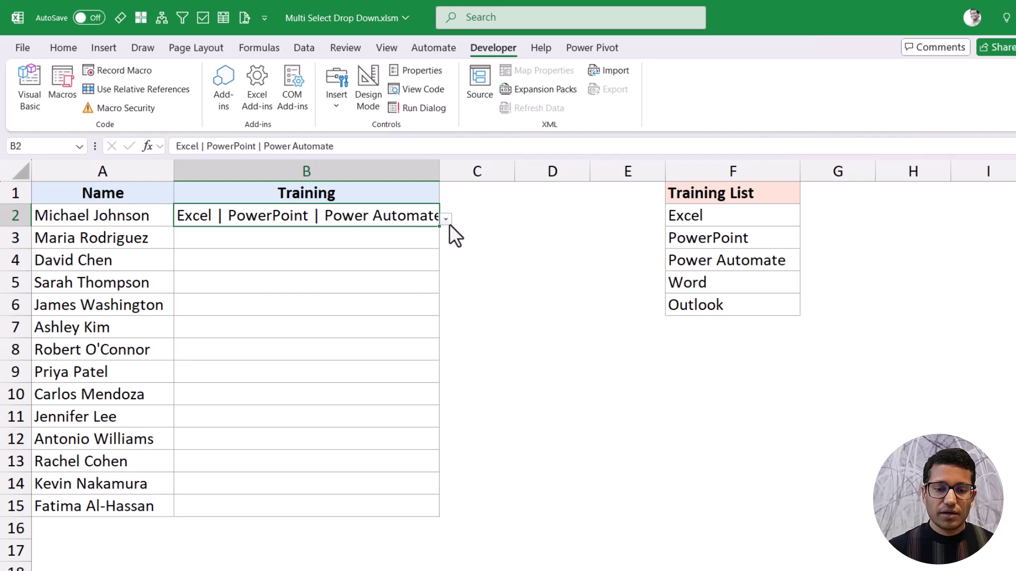
pyautogui.click(446, 220)
pyautogui.click(393, 246)
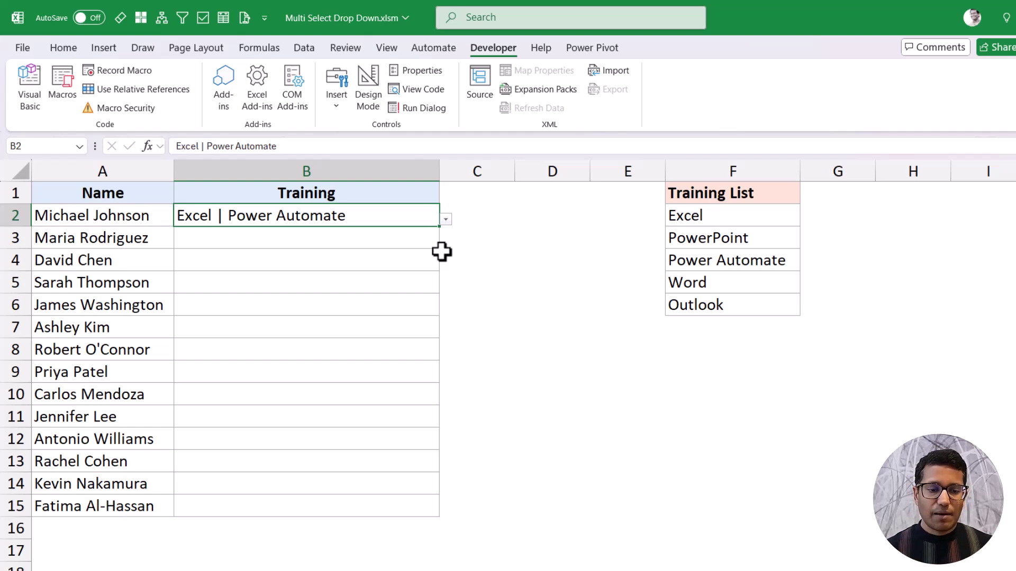
# Select B2 alone, close the Selection pane, and bring up Sheet1's macro in the VBA editor.
pyautogui.moveTo(410, 220); pyautogui.dragTo(391, 500)
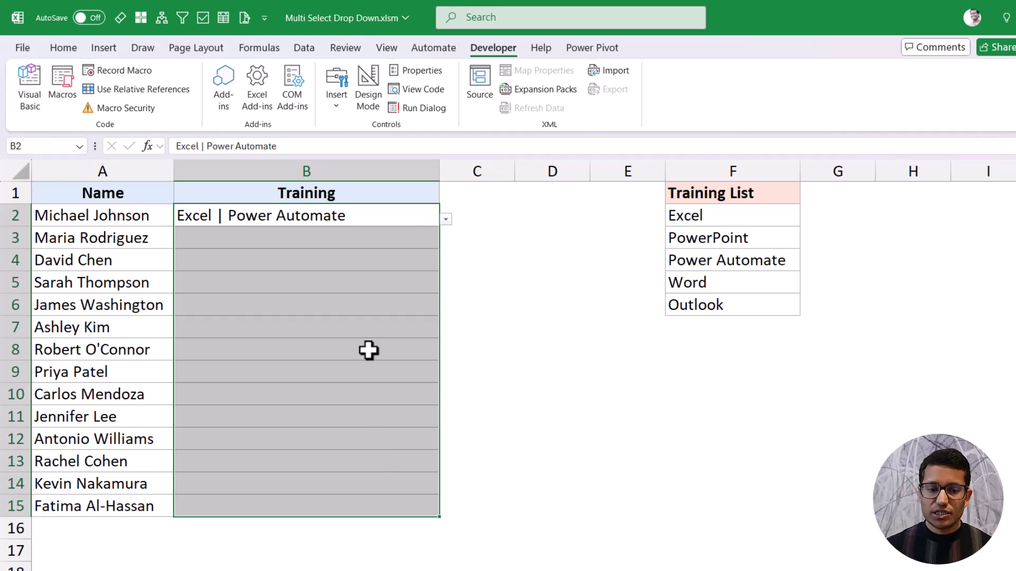
pyautogui.moveTo(381, 215); pyautogui.dragTo(363, 501)
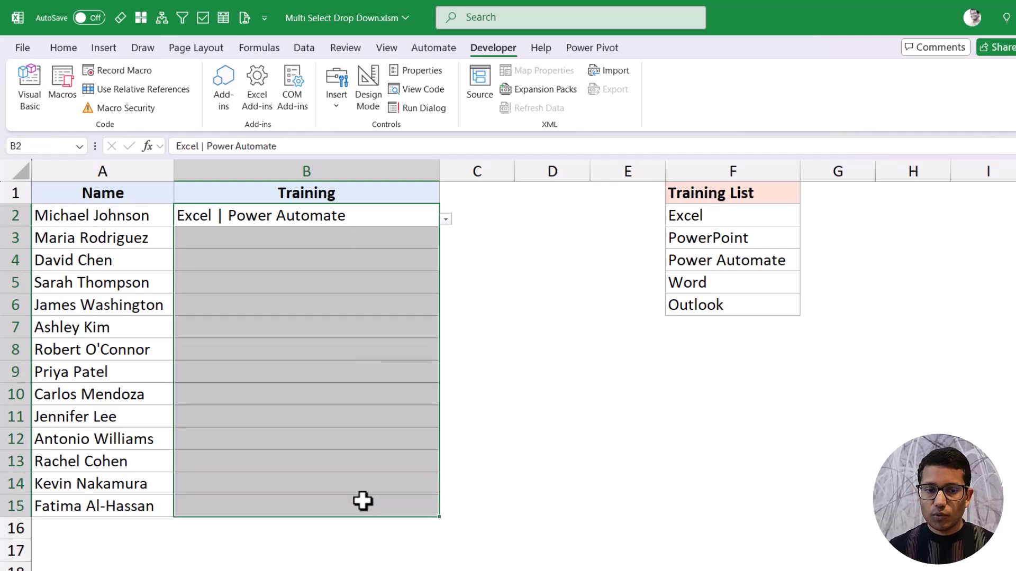
pyautogui.hotkey('alt', 'F10')
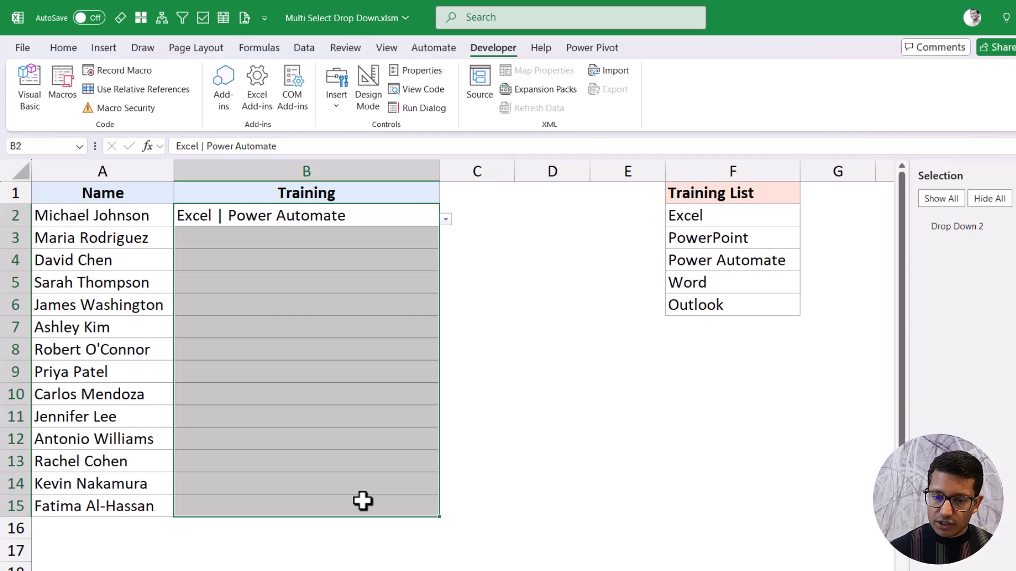
pyautogui.click(358, 220)
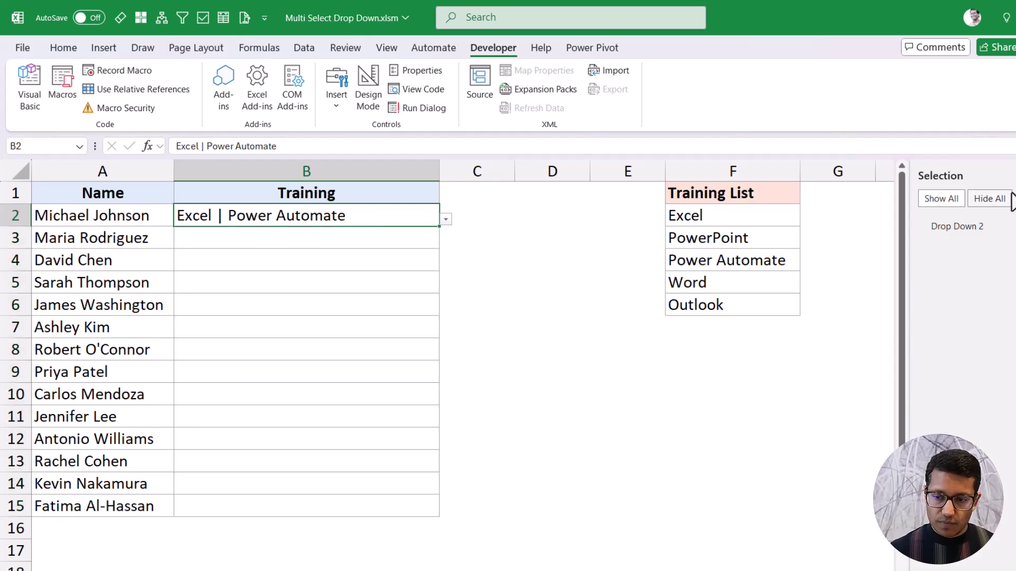
pyautogui.hotkey('alt', 'F10')
pyautogui.hotkey('alt', 'F11')
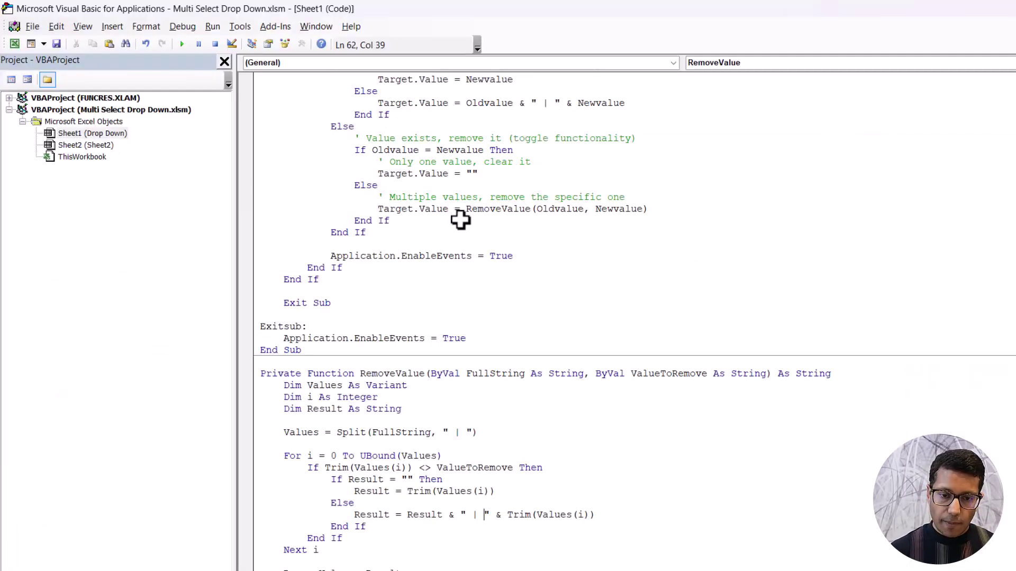
# Highlight the Range("B2:B100") reference at the top of Worksheet_Change, then return to Excel.
pyautogui.scroll(8, 617, 214)
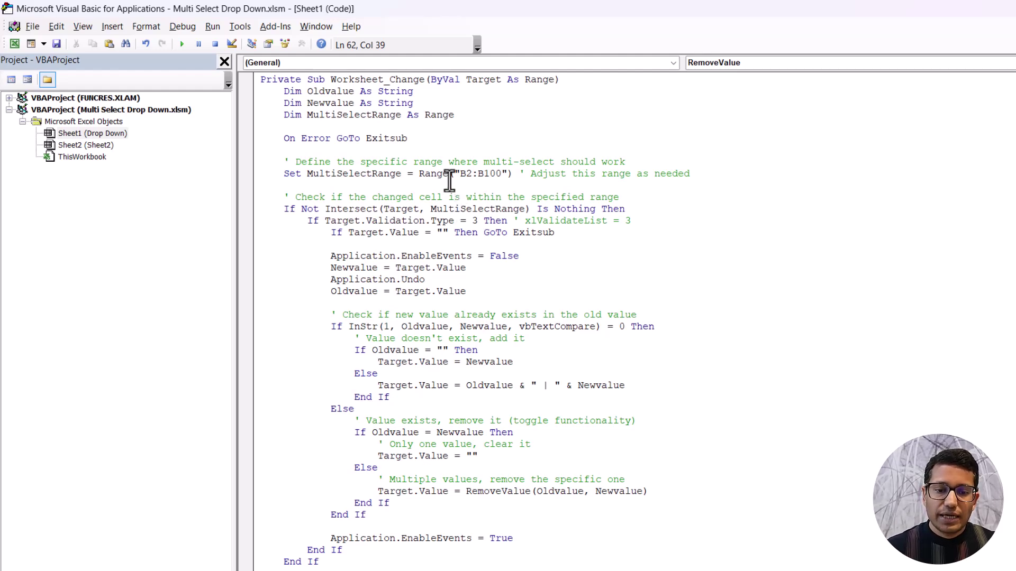
pyautogui.moveTo(419, 174); pyautogui.dragTo(514, 174)
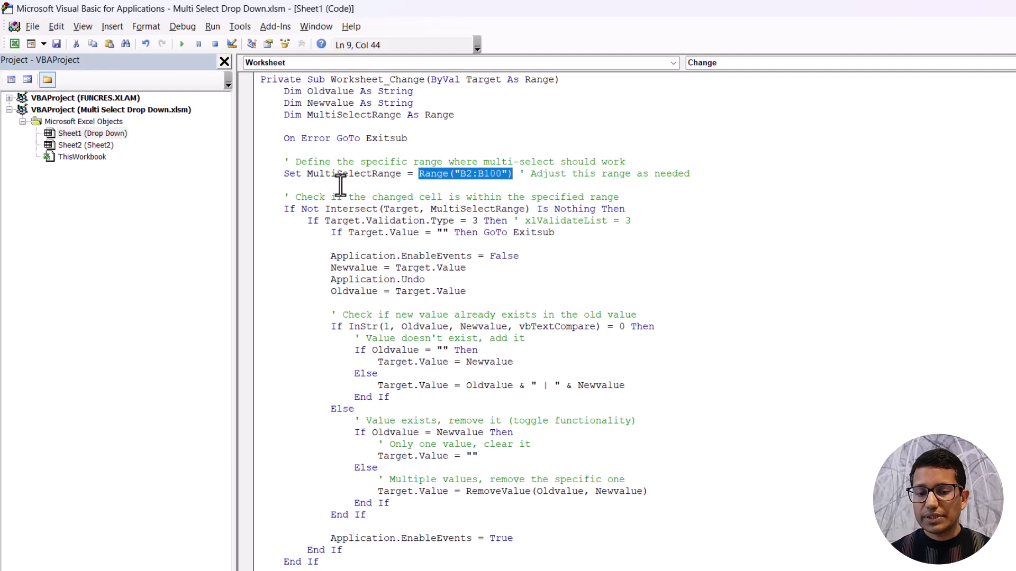
pyautogui.click(419, 175)
pyautogui.moveTo(419, 175); pyautogui.dragTo(509, 175)
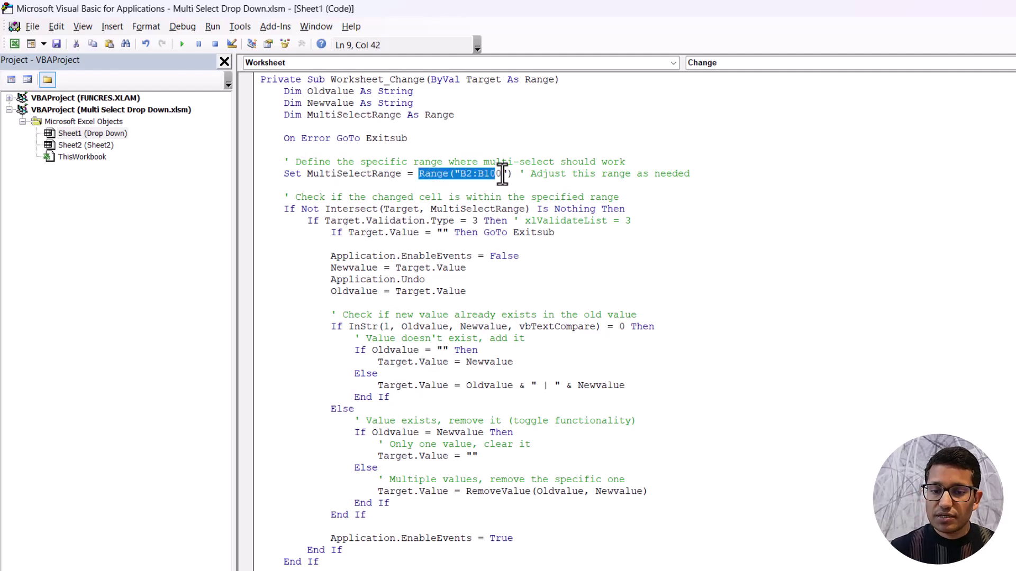
pyautogui.click(418, 173)
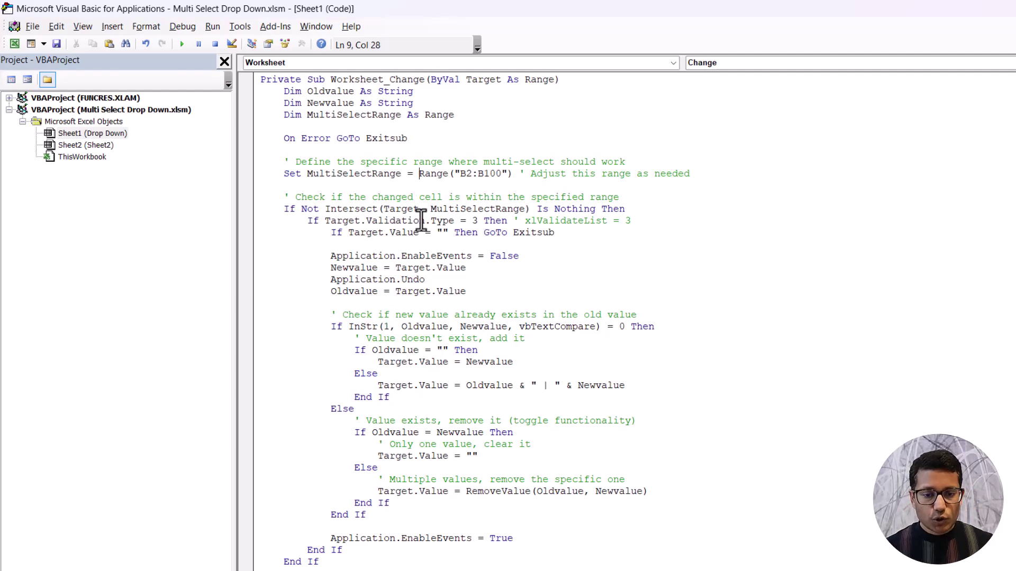
pyautogui.hotkey('alt', 'F11')
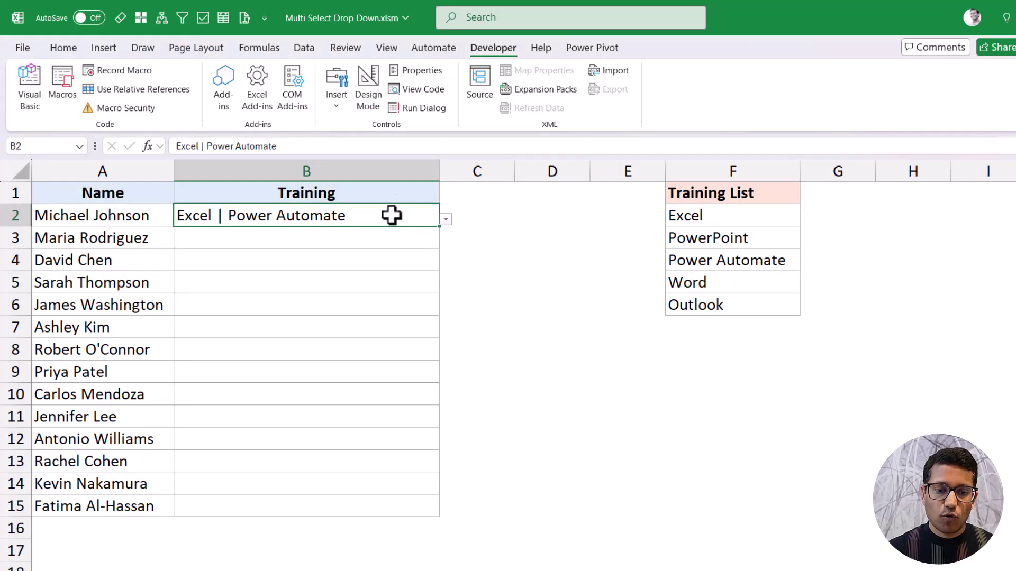
# Add List data validation to C2:C15 with source $F$2:$F$6.
pyautogui.moveTo(464, 214); pyautogui.dragTo(475, 497)
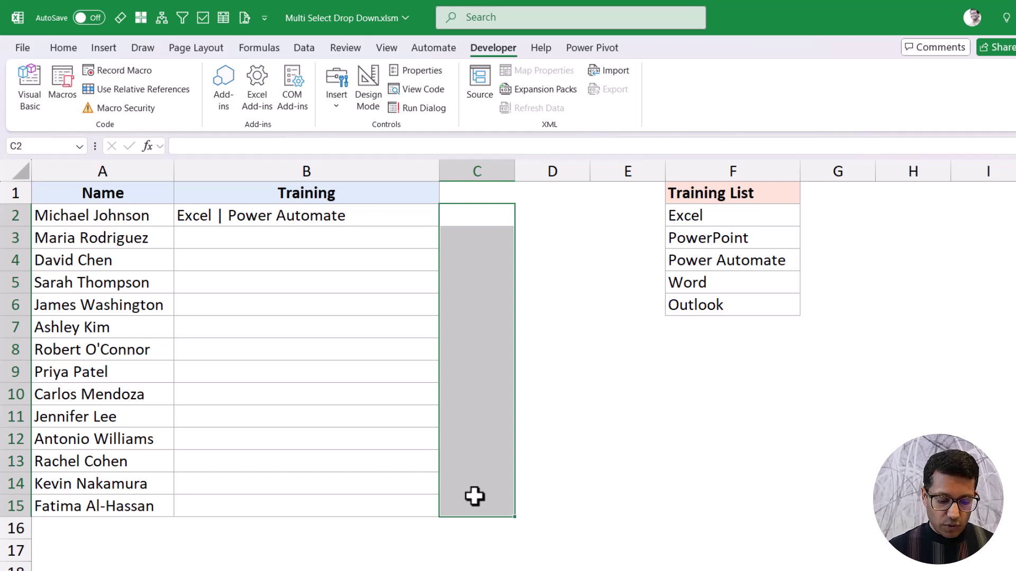
pyautogui.hotkey('alt', 'a')
pyautogui.press('v')
pyautogui.press('v')
pyautogui.click(415, 287)
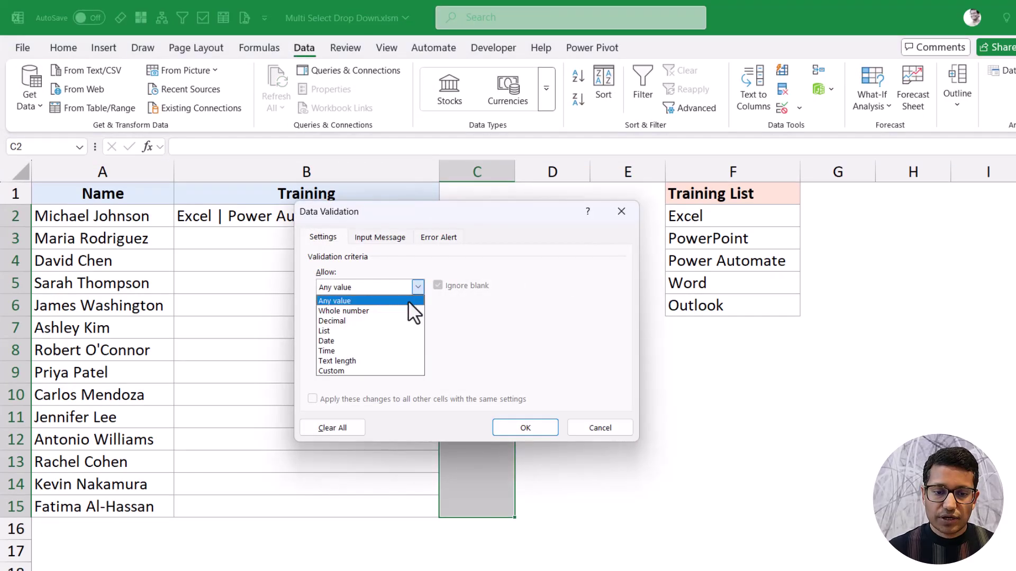
pyautogui.click(398, 330)
pyautogui.click(509, 427)
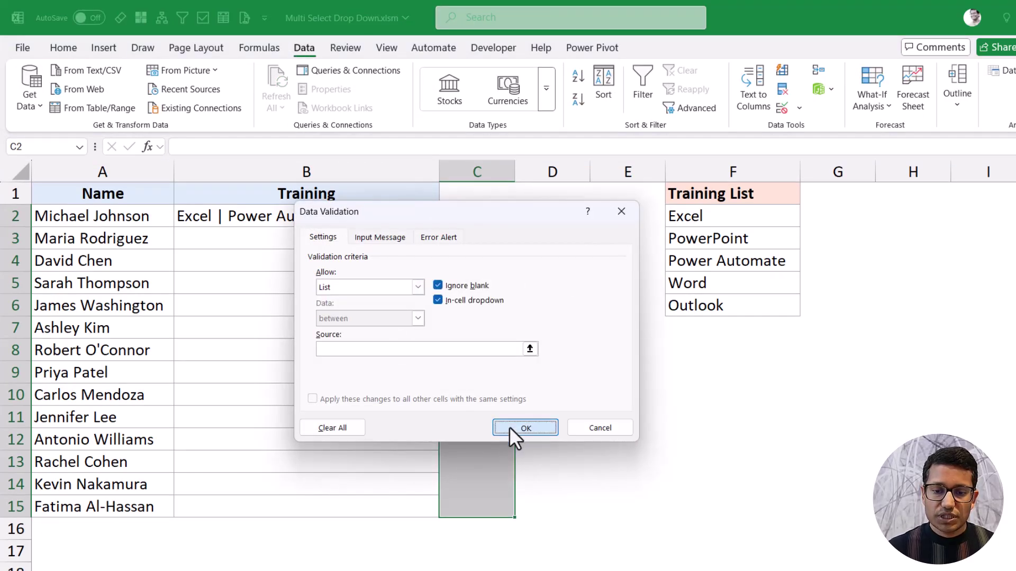
pyautogui.click(557, 362)
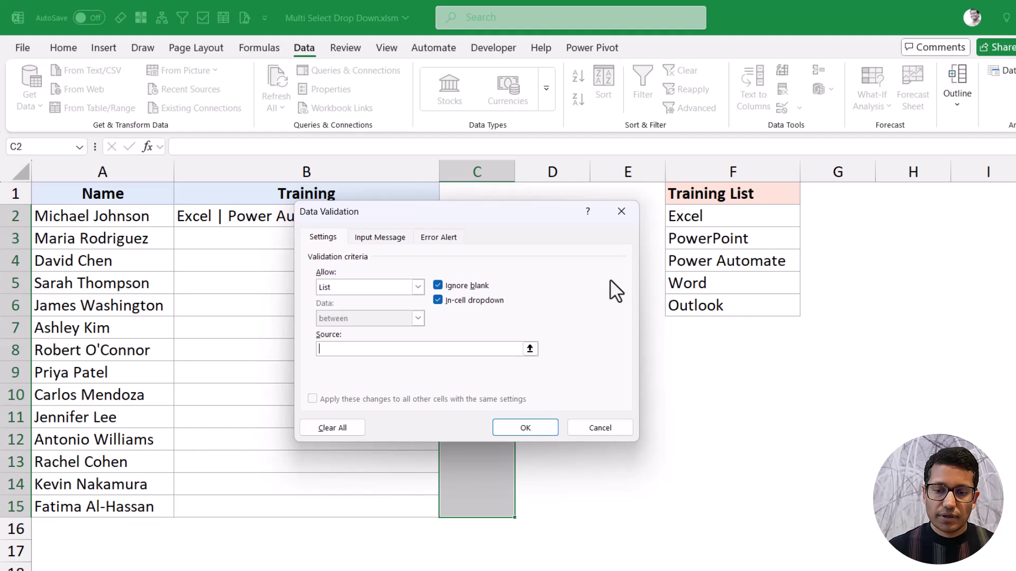
pyautogui.moveTo(693, 216); pyautogui.dragTo(703, 304)
pyautogui.click(544, 425)
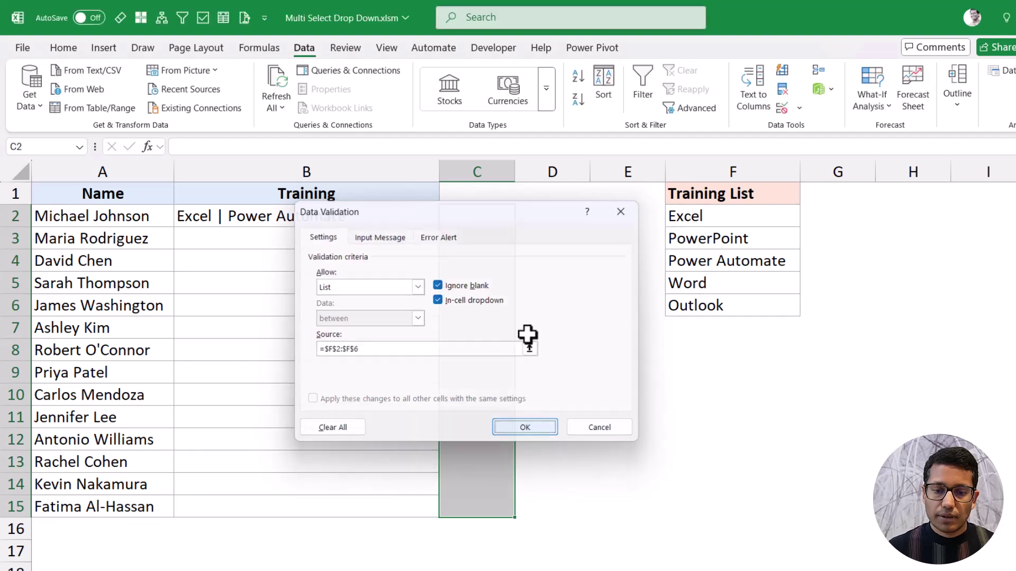
pyautogui.click(521, 220)
# Test C2's drop-down, ending on Power Automate, and autofit column C.
pyautogui.click(497, 222)
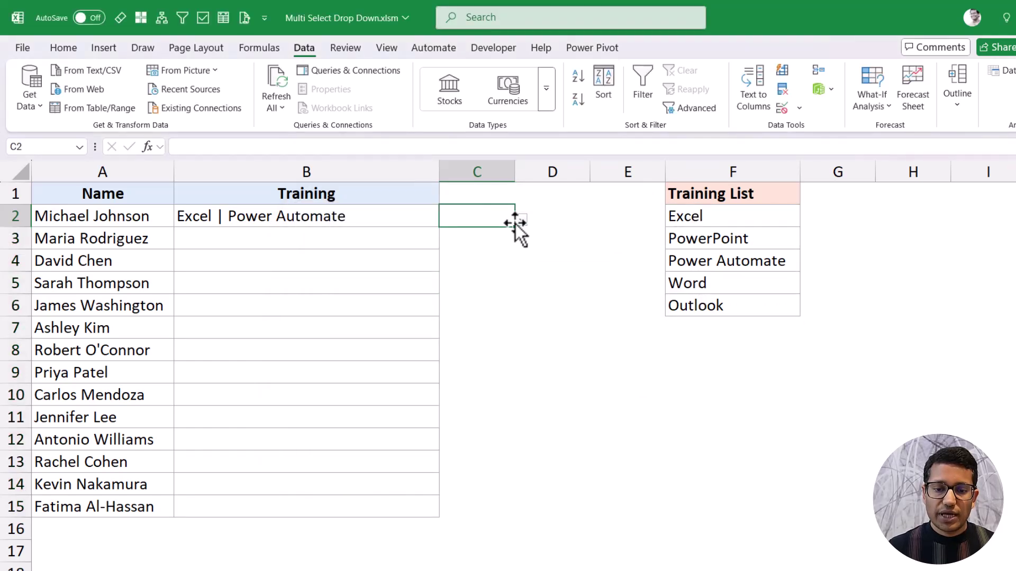
pyautogui.click(518, 221)
pyautogui.click(502, 245)
pyautogui.click(521, 219)
pyautogui.click(507, 244)
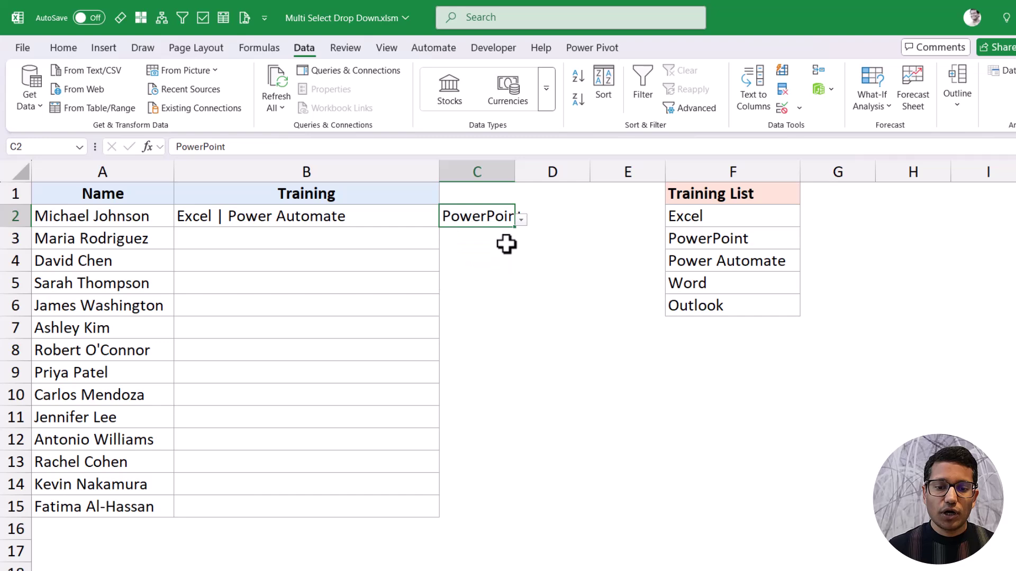
pyautogui.click(522, 220)
pyautogui.click(503, 254)
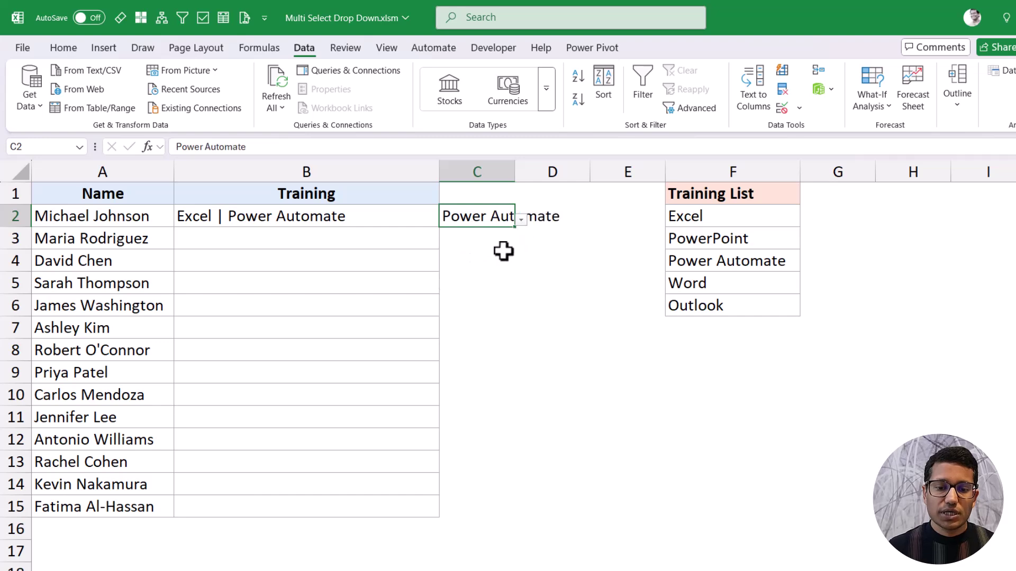
pyautogui.doubleClick(515, 171)
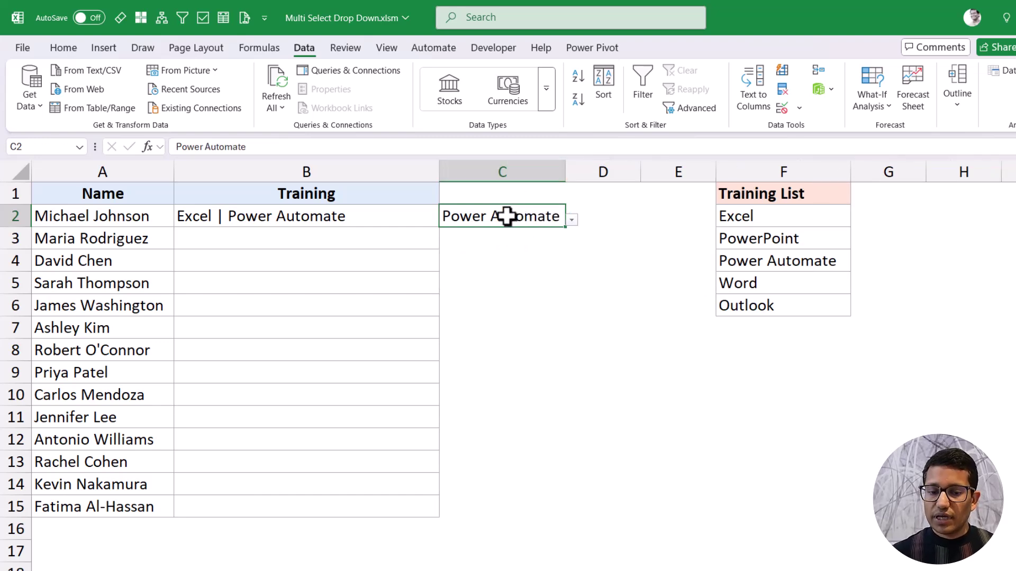
pyautogui.moveTo(403, 220); pyautogui.dragTo(403, 507)
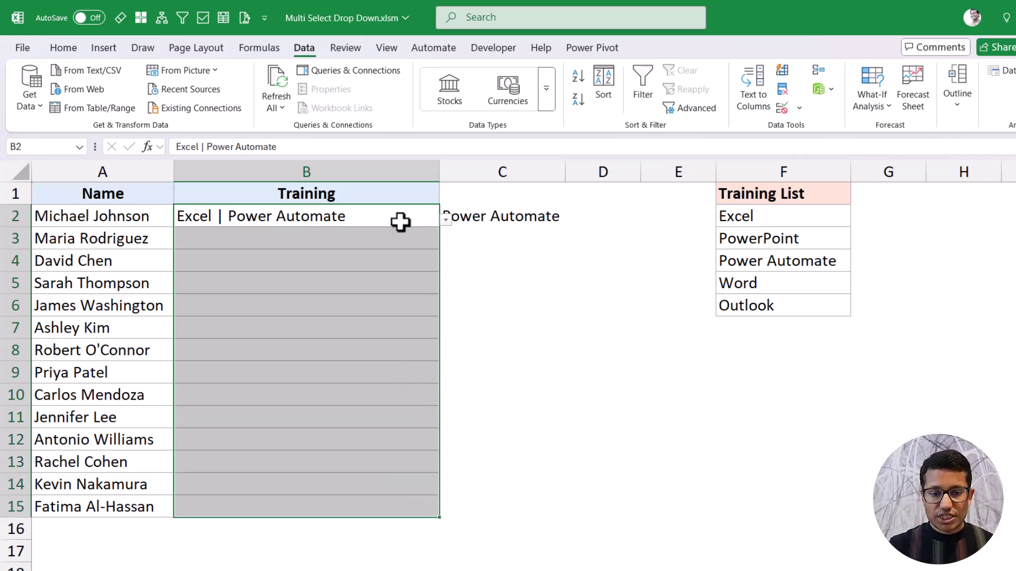
# Wrap Range("B2:B100") in Union( with a pasted copy as the second argument.
pyautogui.hotkey('alt', 'F11')
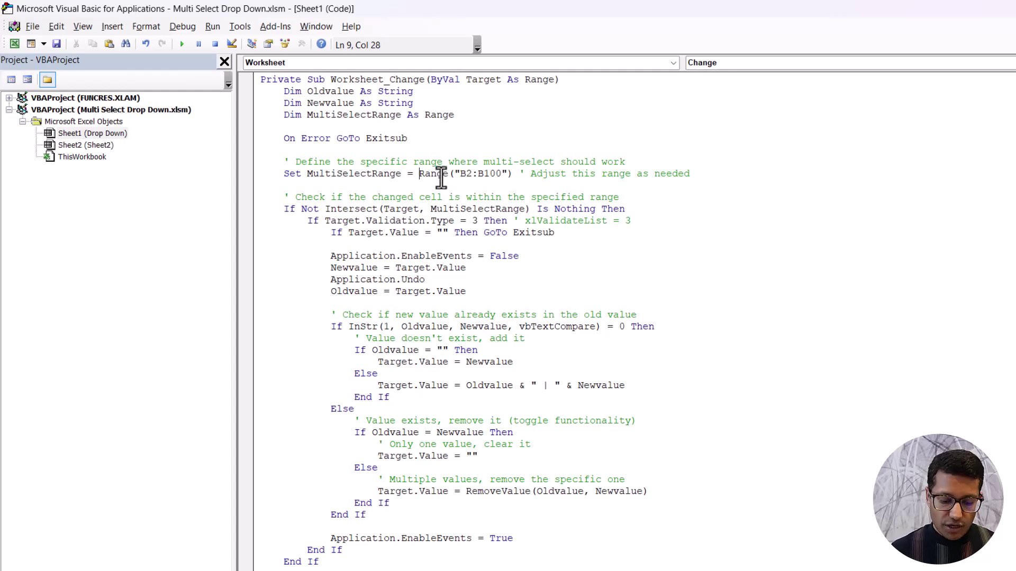
pyautogui.write('Uni')
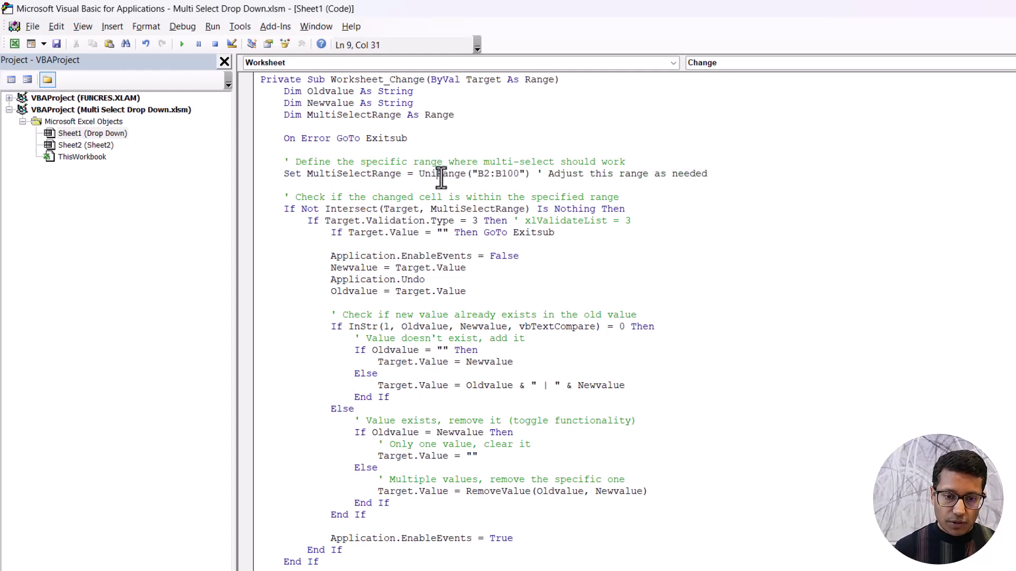
pyautogui.write('on(')
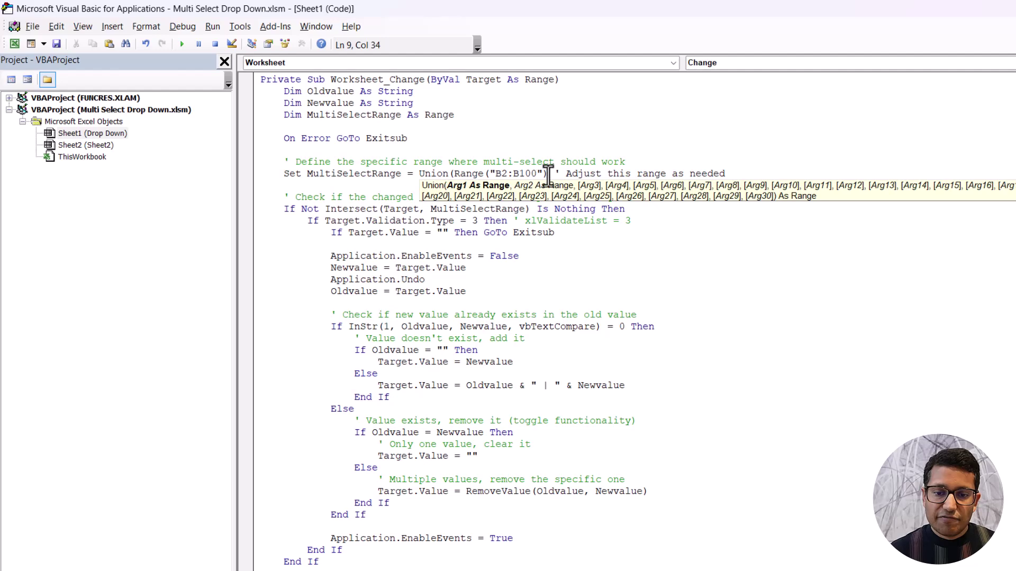
pyautogui.click(548, 173)
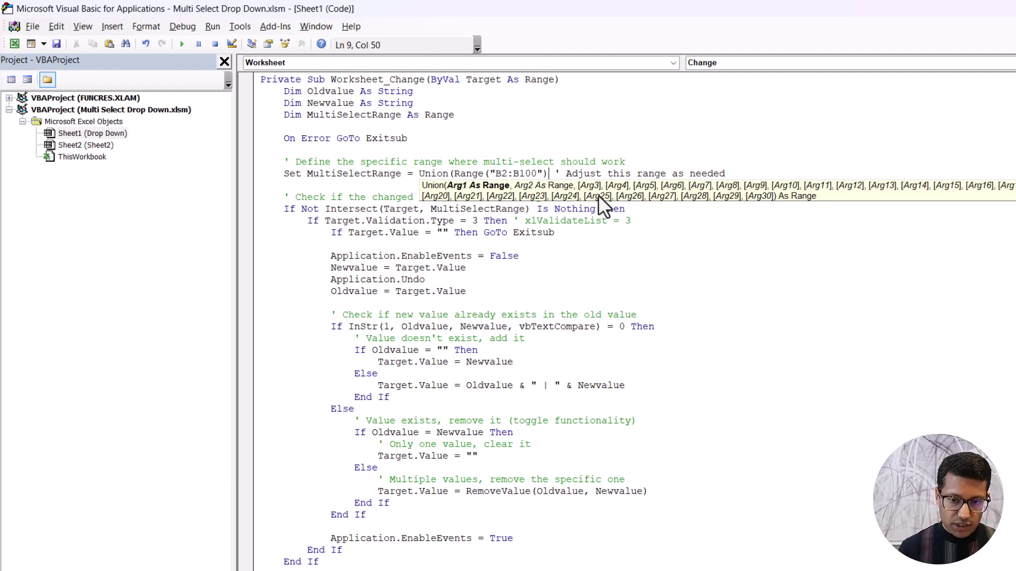
pyautogui.write(',')
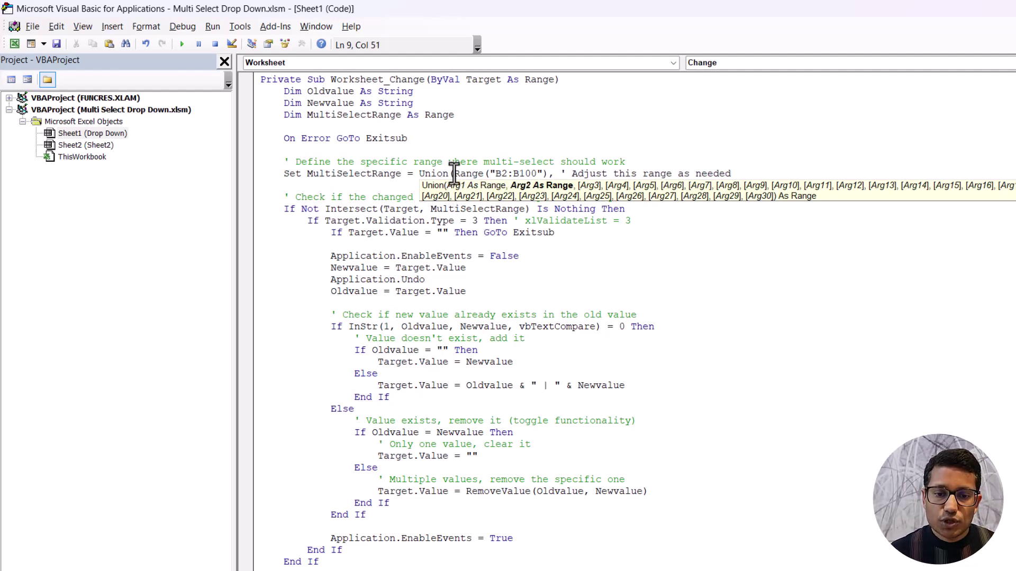
pyautogui.moveTo(454, 174); pyautogui.dragTo(550, 172)
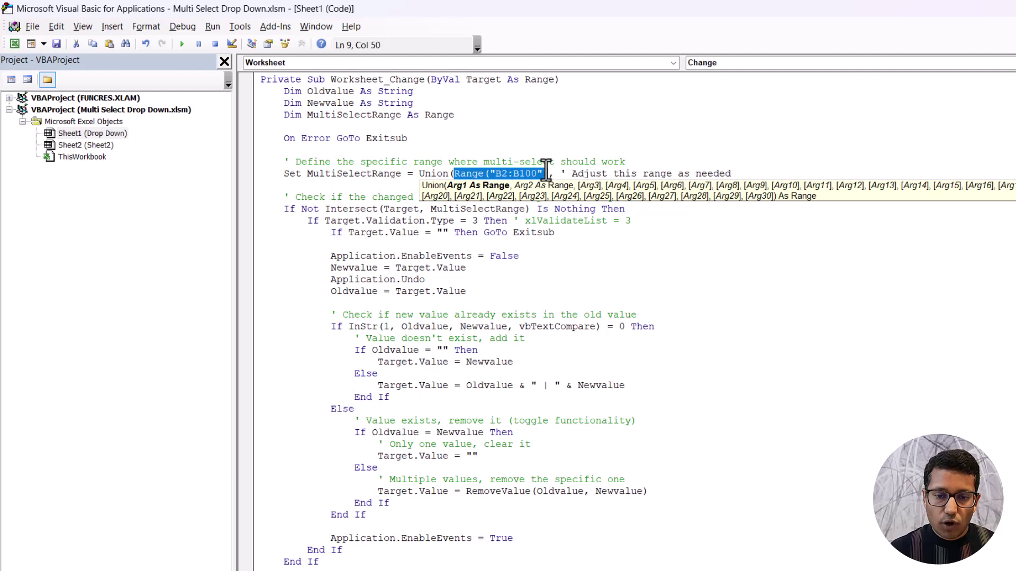
pyautogui.hotkey('ctrl', 'c')
pyautogui.click(554, 173)
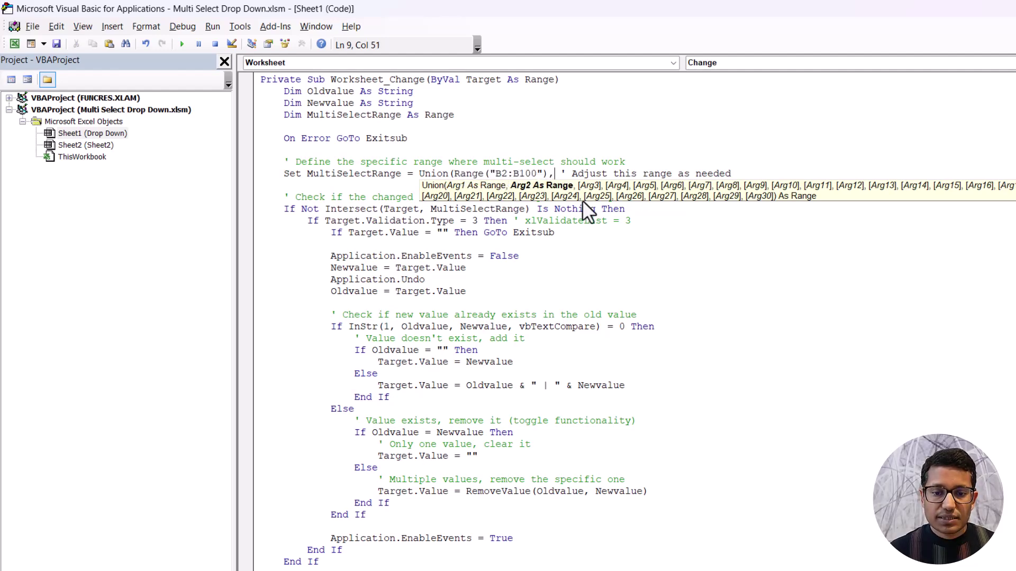
pyautogui.hotkey('ctrl', 'v')
pyautogui.write(')')
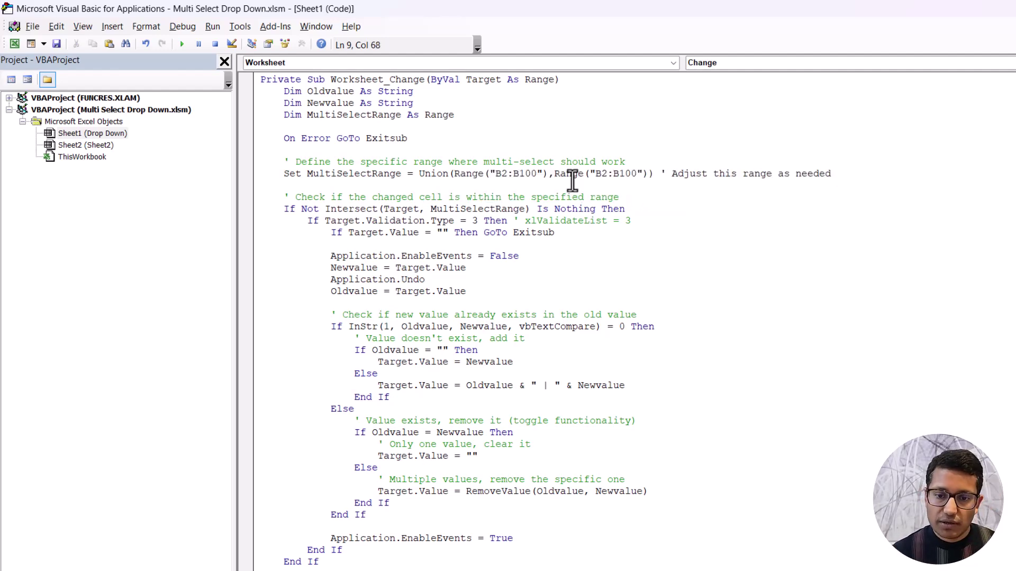
# Change the second Union range to C2:C100 and return to Excel.
pyautogui.click(602, 162)
pyautogui.press('Right')
pyautogui.press('Right')
pyautogui.press('Right')
pyautogui.press('Right')
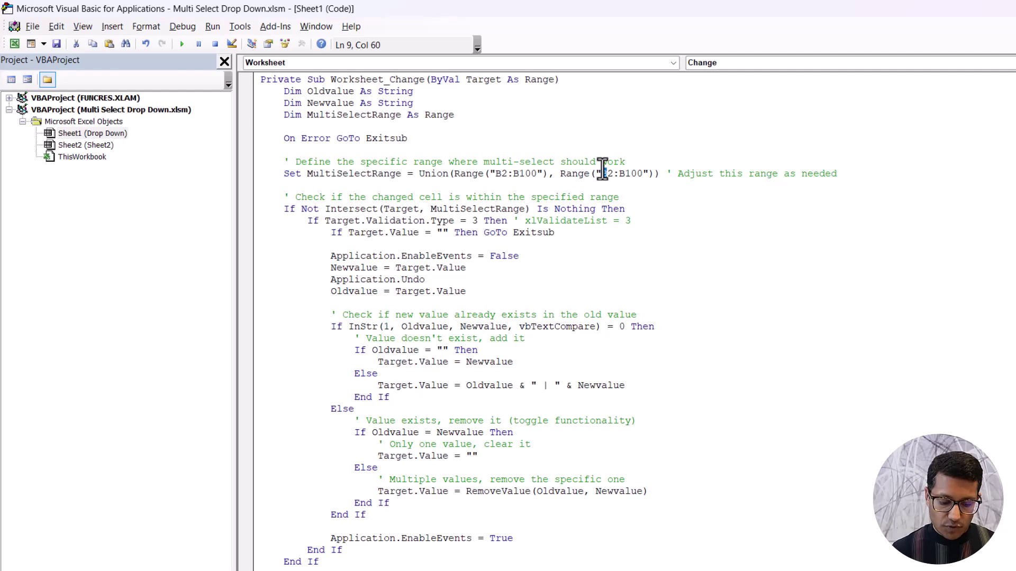
pyautogui.press('BackSpace')
pyautogui.write('C')
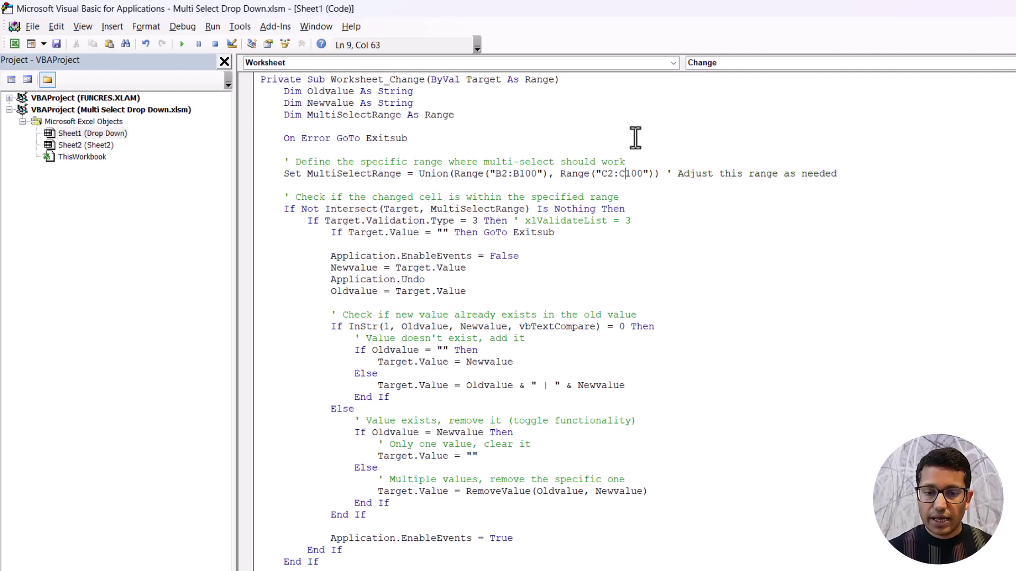
pyautogui.hotkey('alt', 'Tab')
# Pick PowerPoint, then Word from C2's drop-down to append them after Power Automate.
pyautogui.click(537, 223)
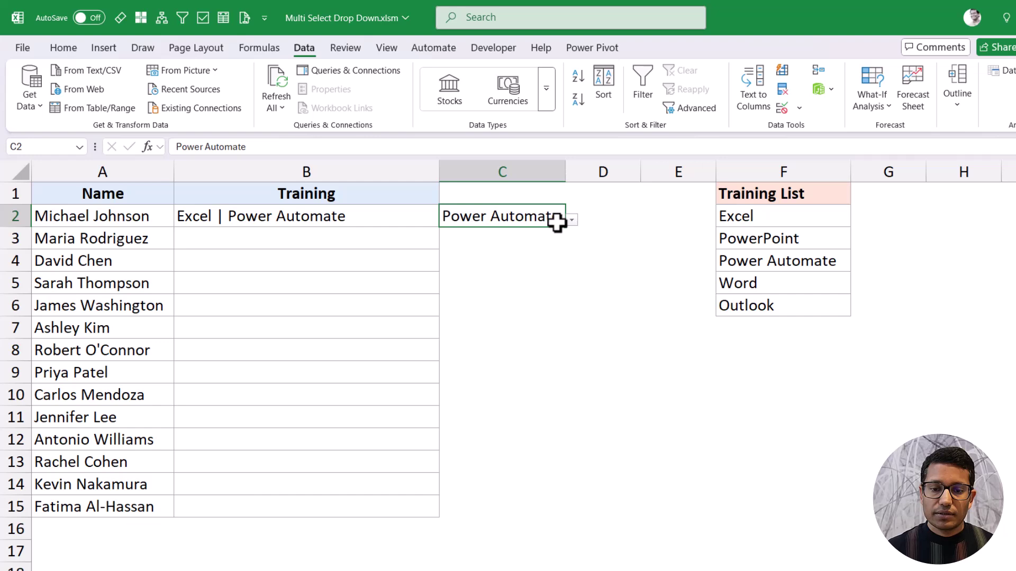
pyautogui.click(570, 219)
pyautogui.click(549, 248)
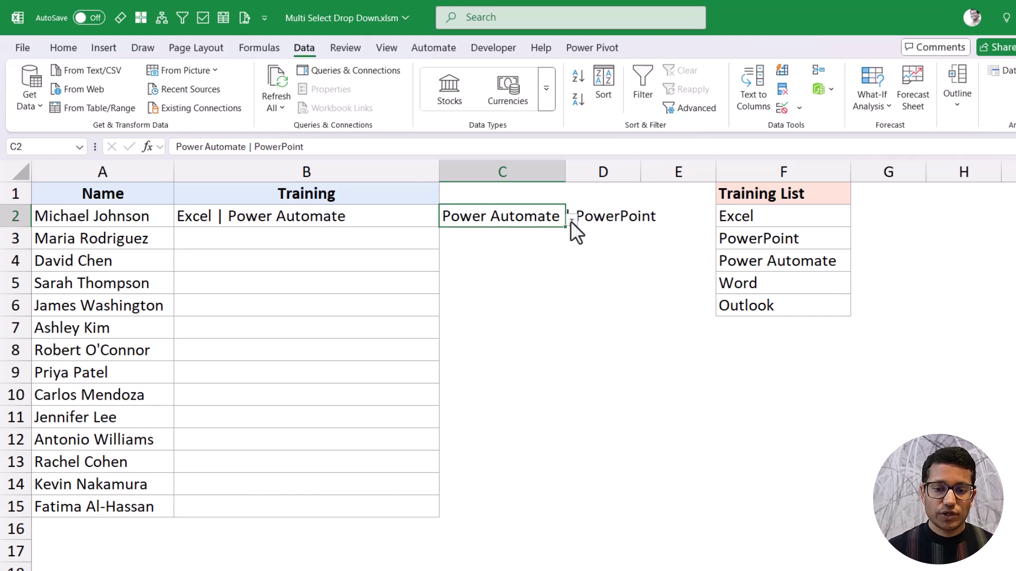
pyautogui.click(570, 221)
pyautogui.click(548, 269)
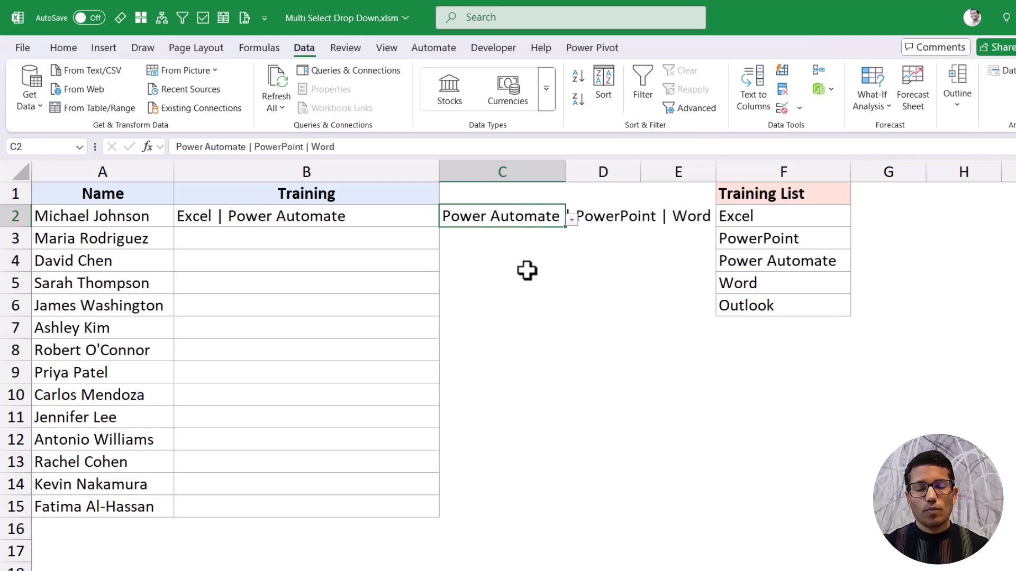